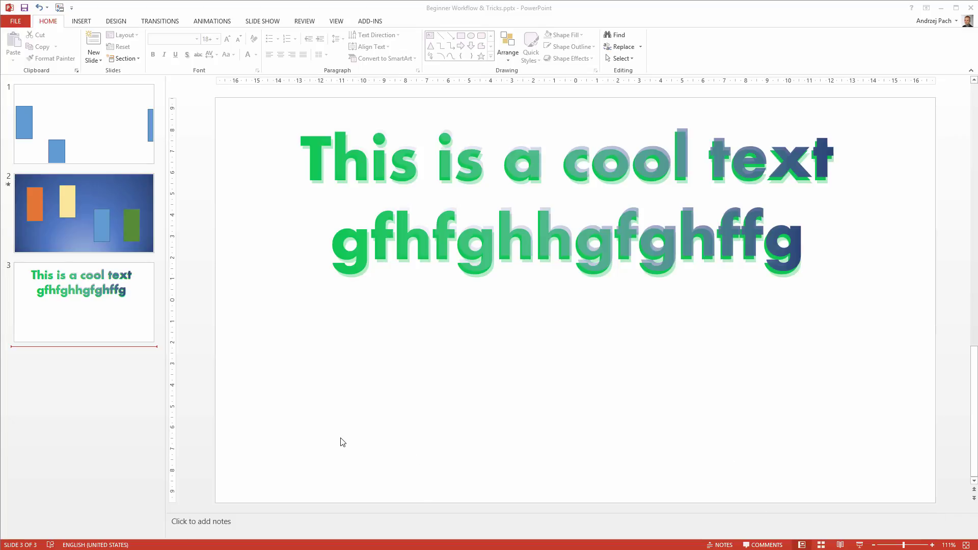
Add a blank slide after slide 3 and bring up the Insert Shapes gallery
right_click(102, 378)
click(128, 409)
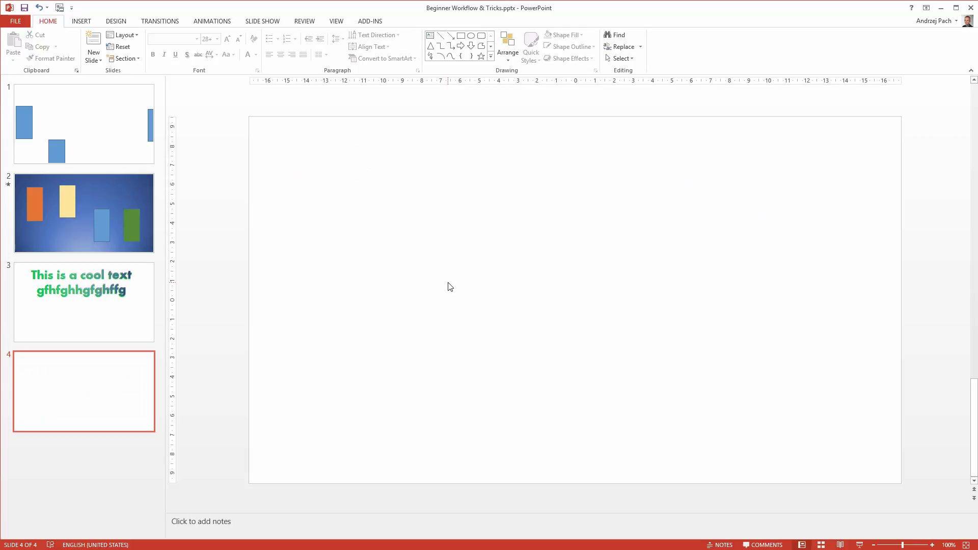
click(82, 21)
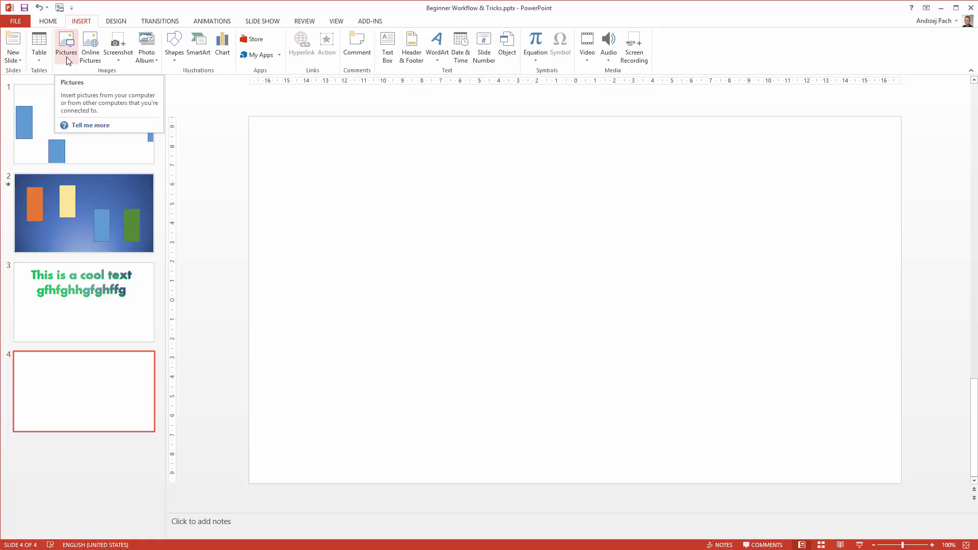
click(175, 51)
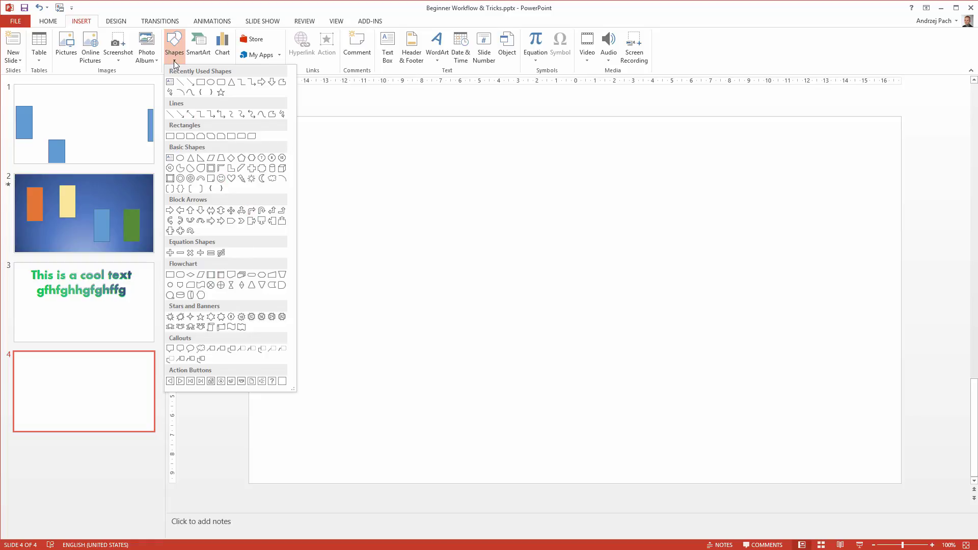
click(346, 152)
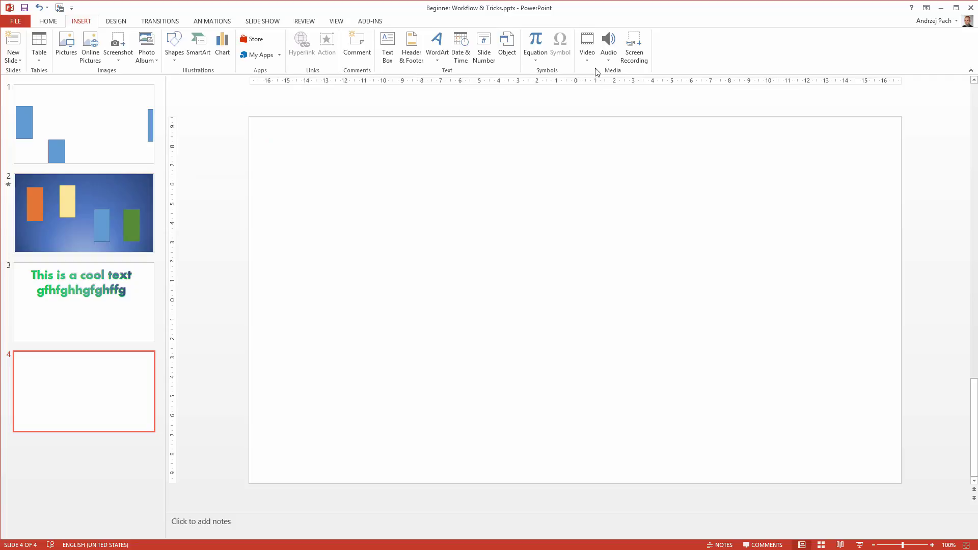
click(179, 64)
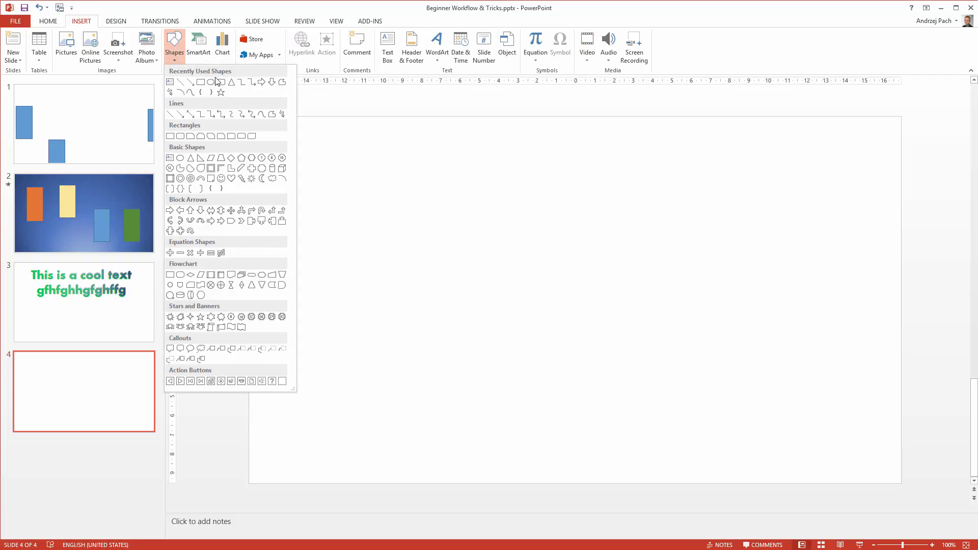
Draw a rounded rectangle on slide 4, fully round its corners into a pill, and reposition it
click(180, 136)
mouse_move(298, 156)
mouse_down()
mouse_move(338, 192)
mouse_move(509, 278)
mouse_move(549, 324)
mouse_up()
drag(374, 231, 349, 218)
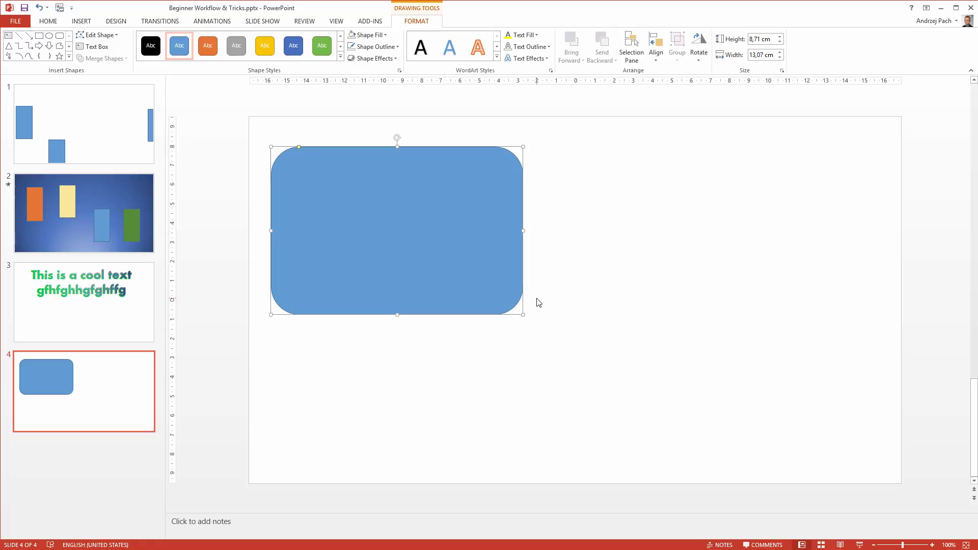
scroll(307, 182, up, 1)
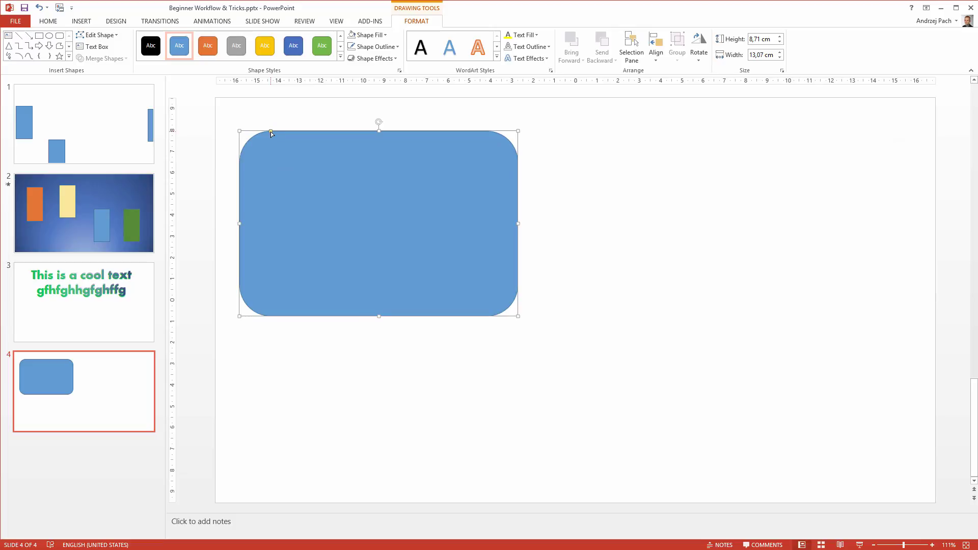
drag(271, 132, 363, 133)
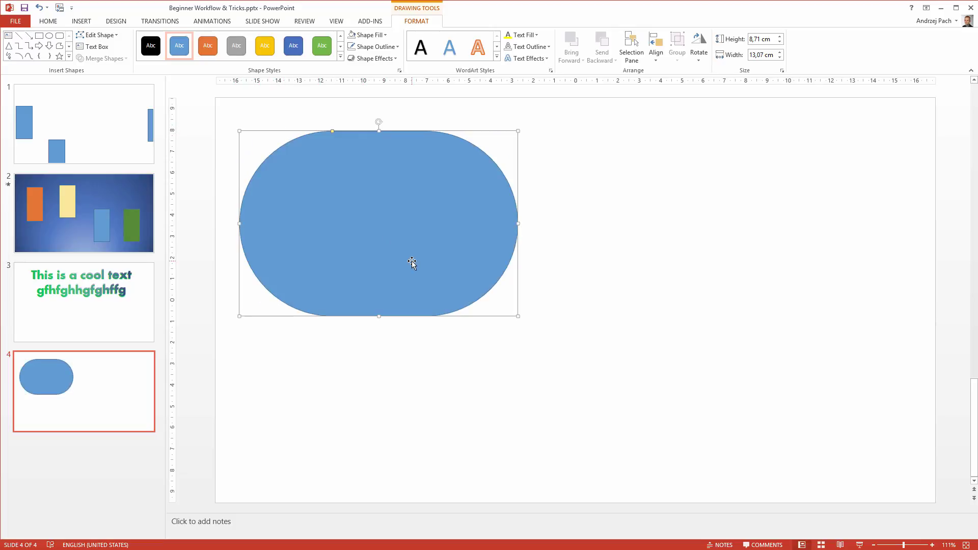
drag(360, 220, 379, 252)
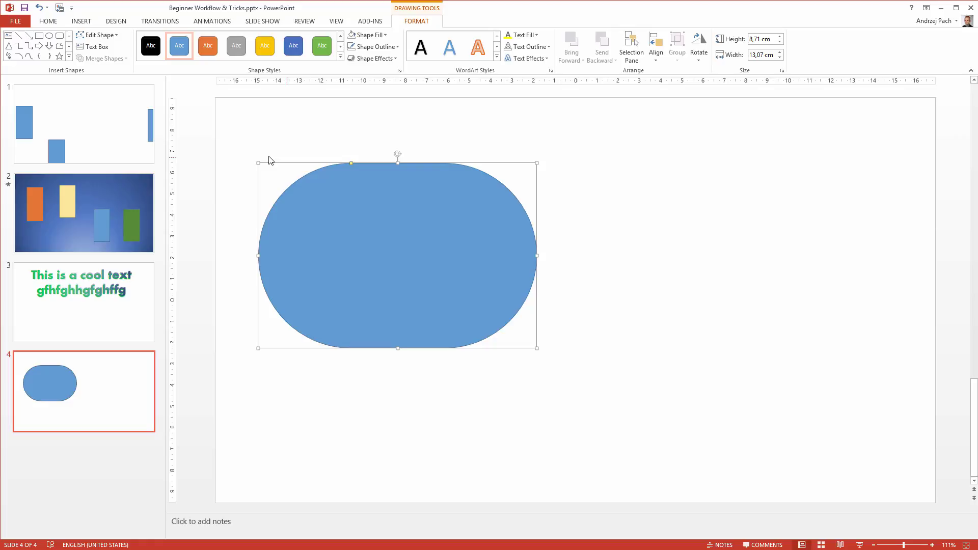
drag(350, 163, 375, 157)
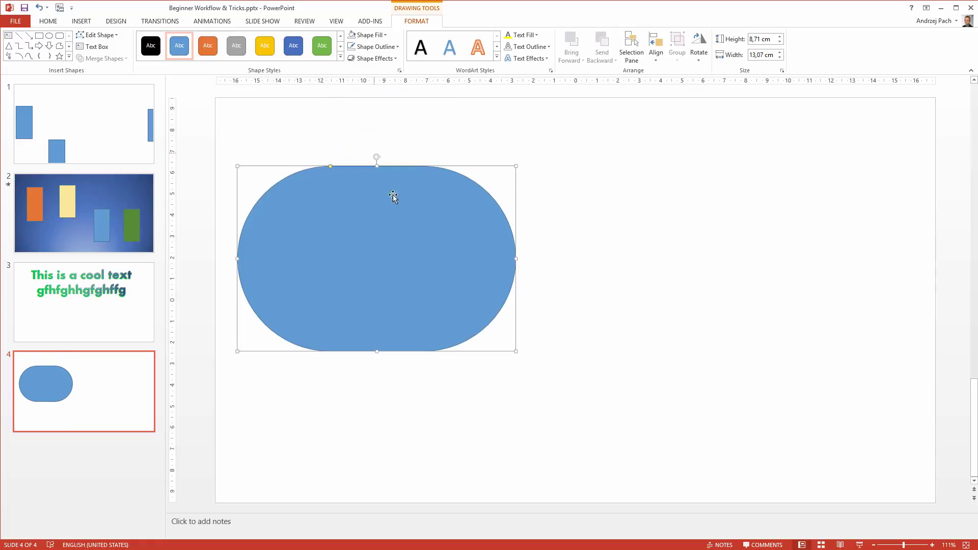
Open More Rotation Options for the pill, try a 6° rotation, then undo back to 0°
right_click(401, 339)
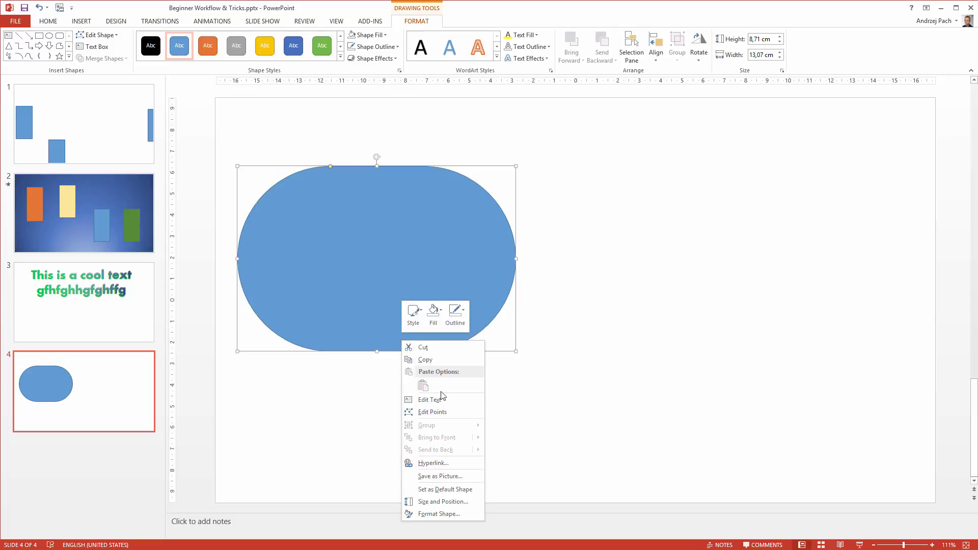
click(367, 276)
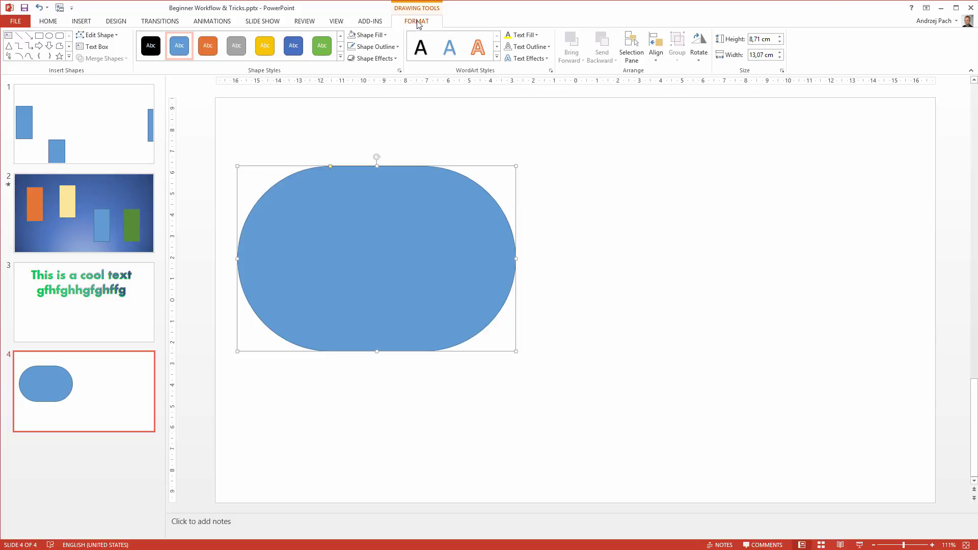
click(699, 49)
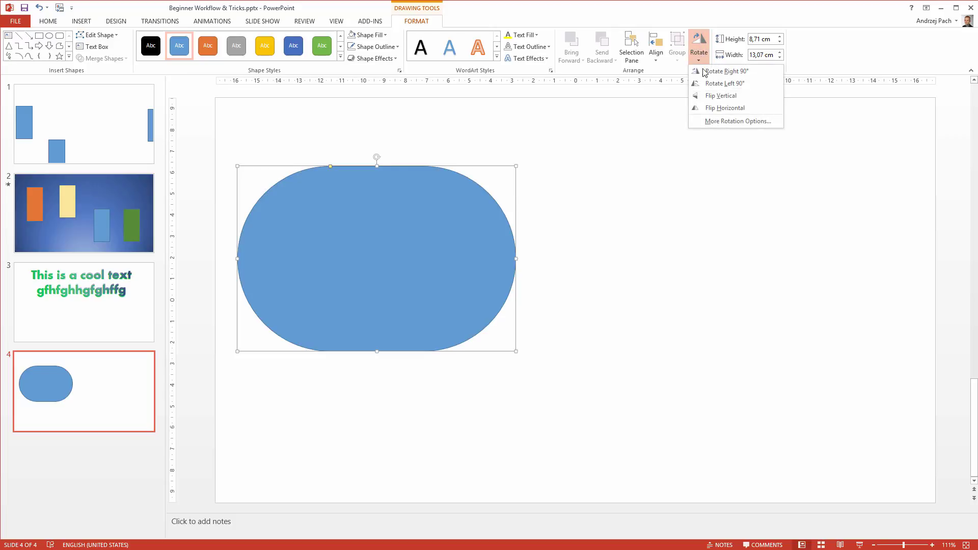
click(726, 121)
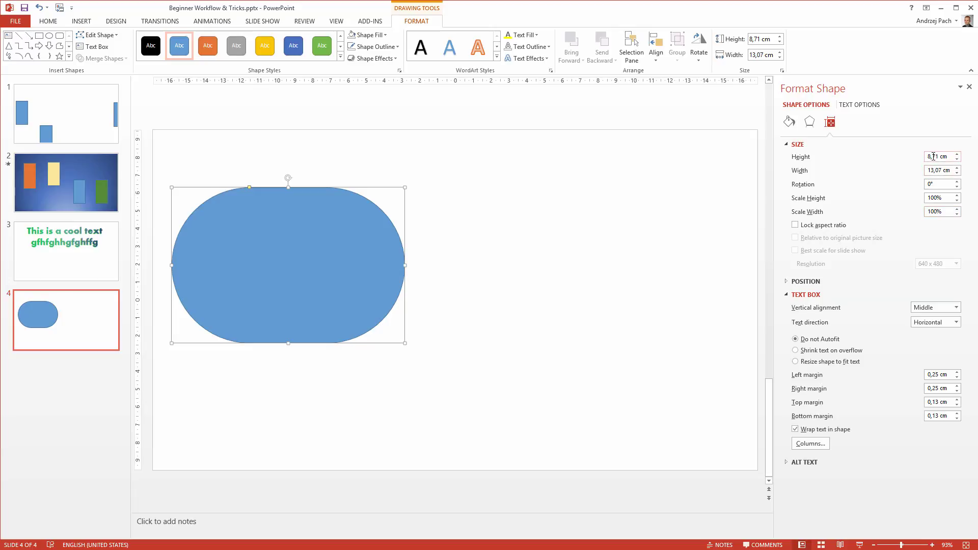
click(956, 182)
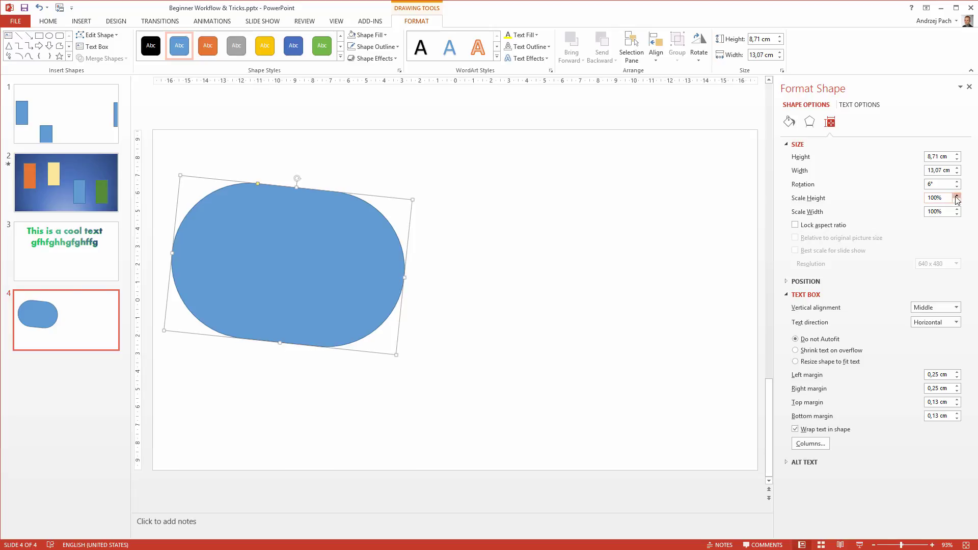
key(ctrl+z)
Move the pill right and make two copies, placing them beside and below the original
drag(322, 253, 565, 240)
key(ctrl+d)
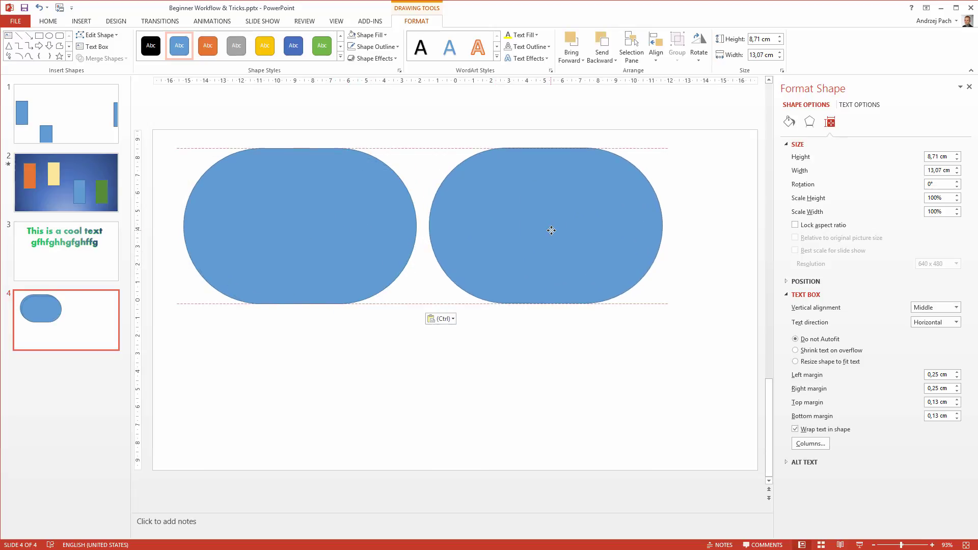
key(ctrl+v)
drag(359, 259, 456, 406)
Type short placeholder text into each of the three pills
scroll(523, 362, down, 2)
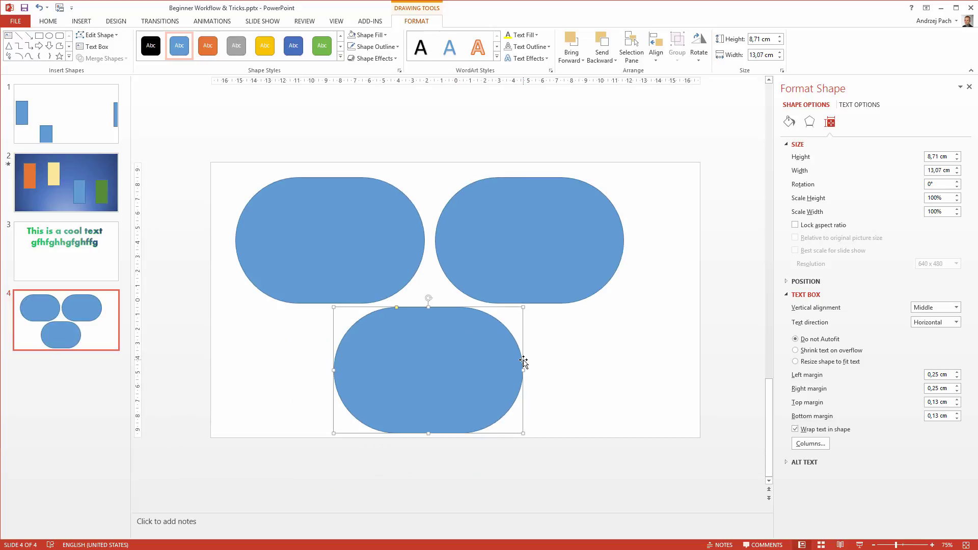
text(fgddfggfd)
click(338, 262)
text(dffdgdgfdgf)
click(493, 266)
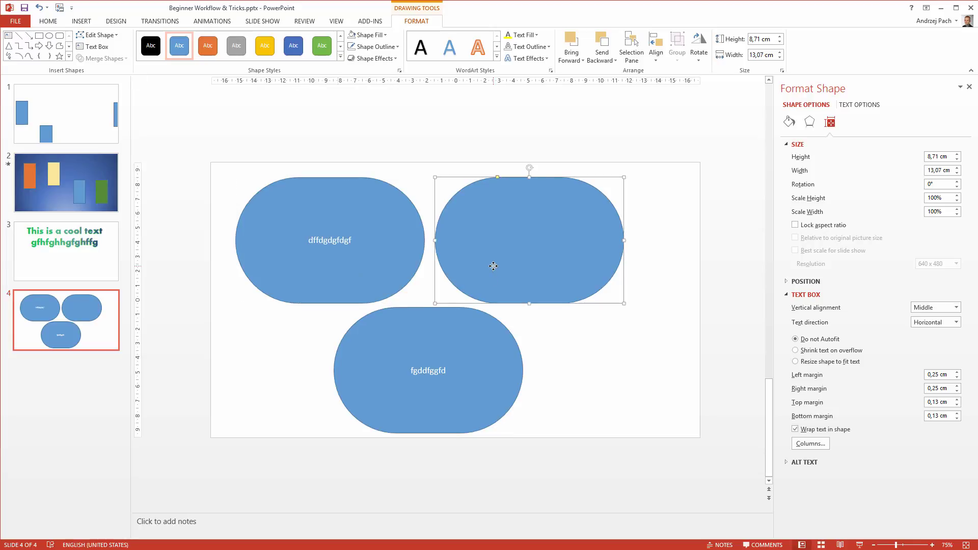
text(gfdgdfgdfg)
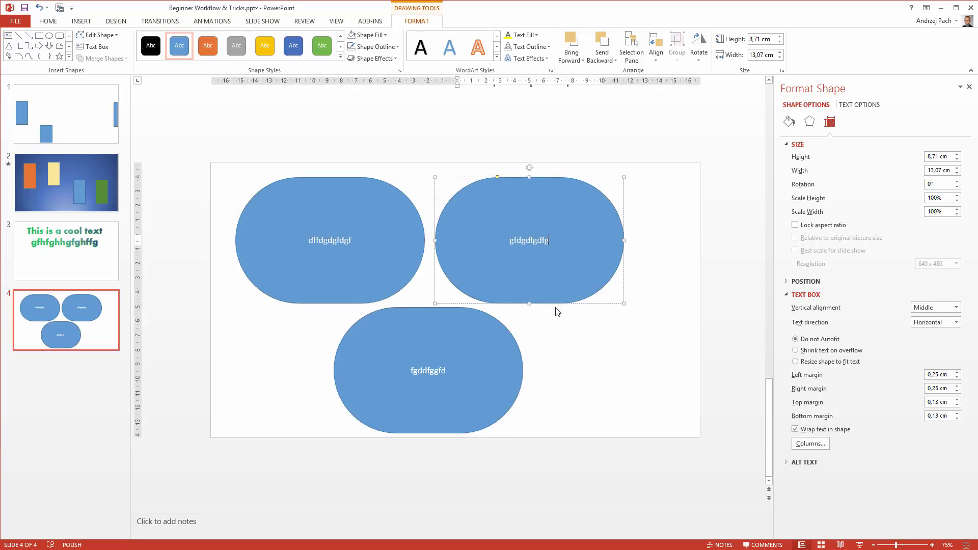
Select all three pills and change them to the Oval shape from Basic Shapes
drag(201, 150, 684, 478)
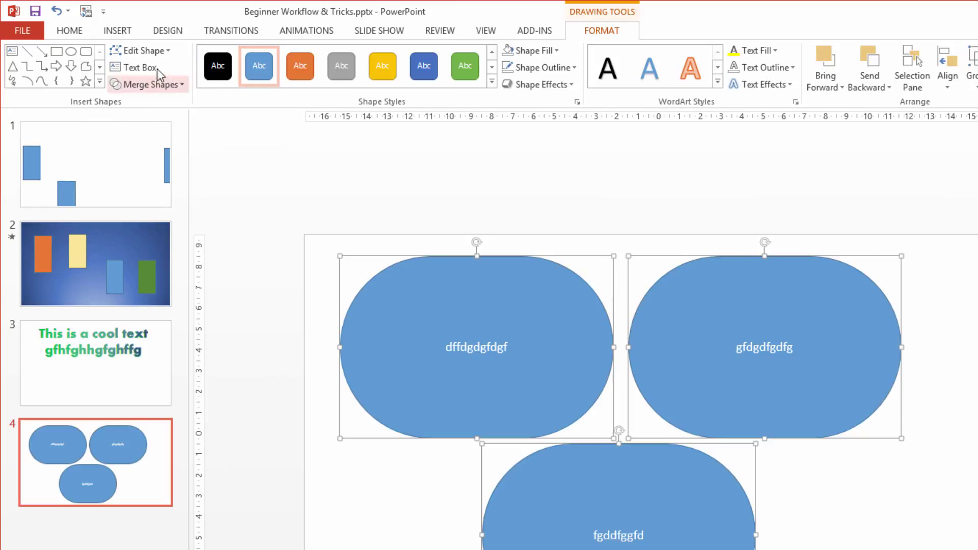
click(158, 53)
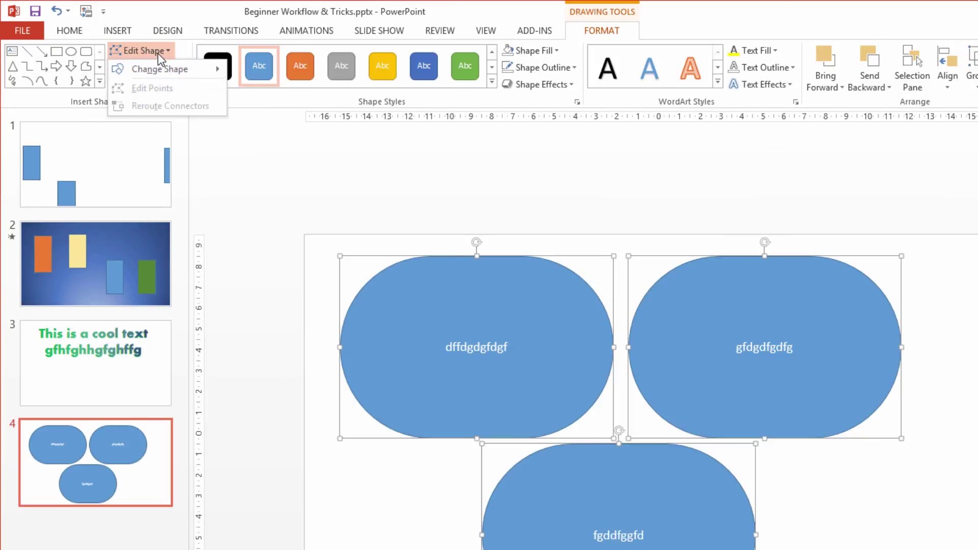
mouse_move(169, 69)
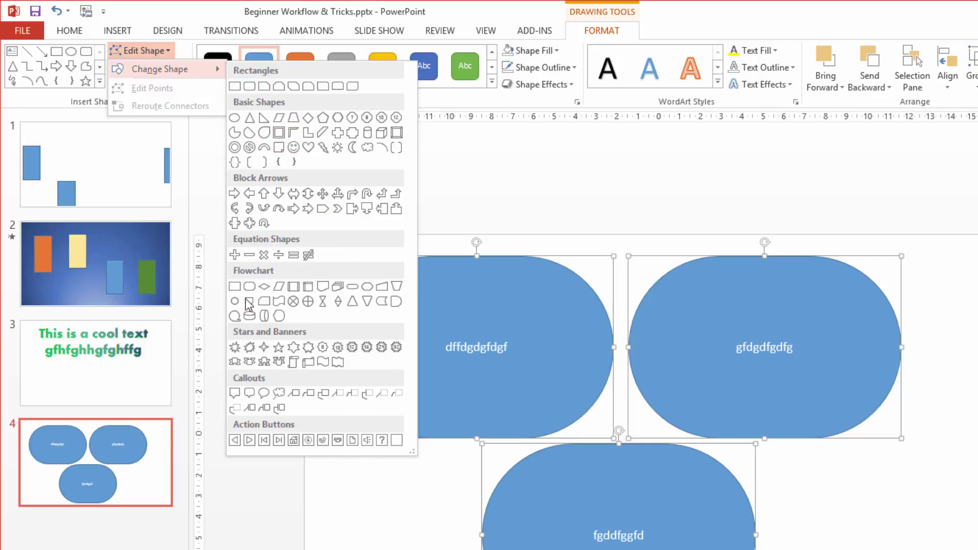
click(238, 117)
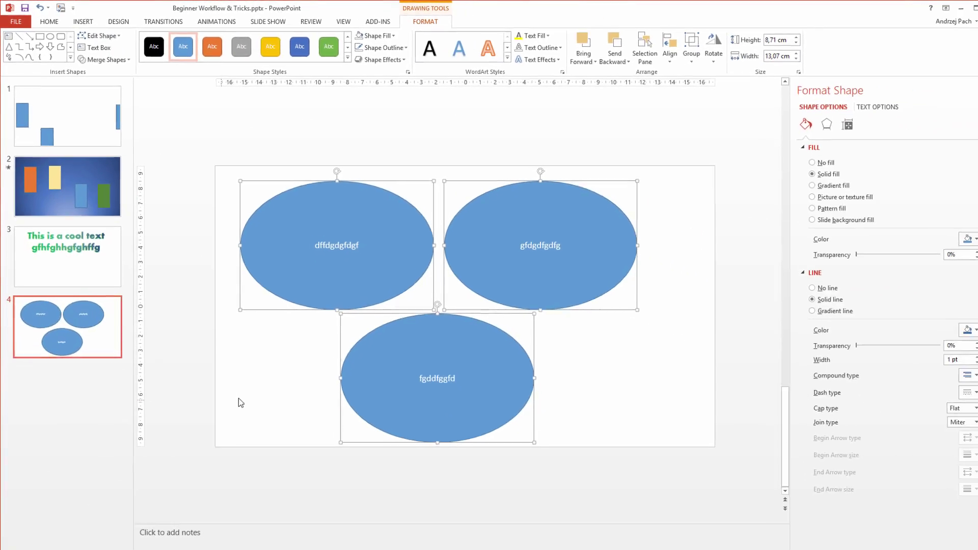
click(570, 400)
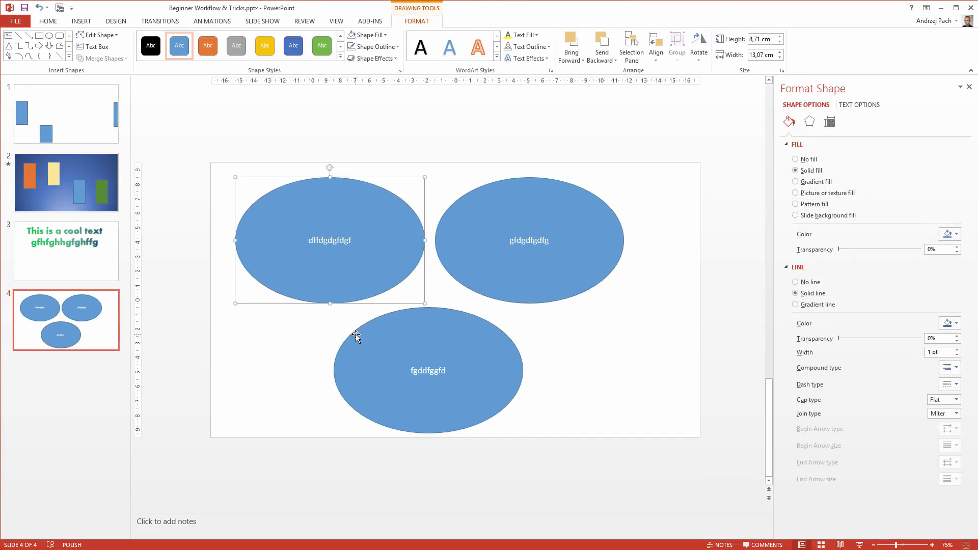
Undo a stray drawn circle, then set the top-left oval to 9 cm height and 9 cm width
click(50, 40)
drag(194, 333, 310, 427)
key(ctrl+z)
click(770, 42)
drag(772, 39, 660, 32)
text(9)
click(776, 55)
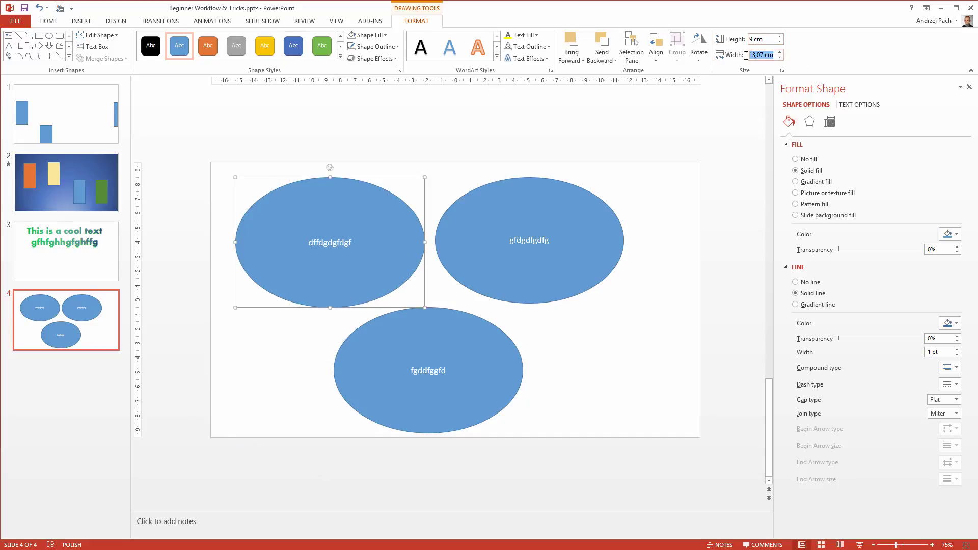
text(9)
key(Delete)
key(Delete)
key(Delete)
key(Delete)
key(Delete)
key(Delete)
key(Delete)
key(Return)
key(Escape)
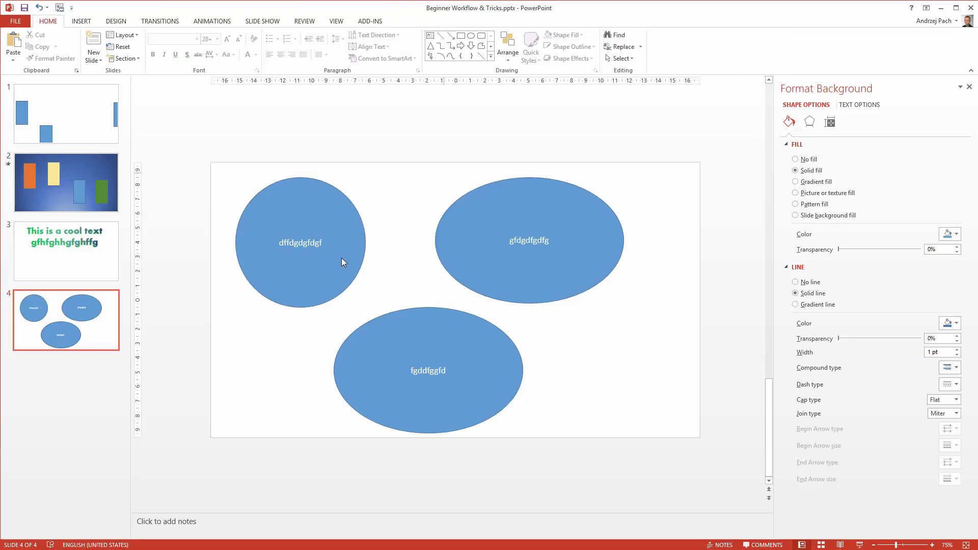
Nudge the 9 cm circle slightly right and remove the top-right oval
click(340, 258)
mouse_move(346, 283)
mouse_down()
mouse_move(375, 282)
mouse_move(361, 270)
mouse_up()
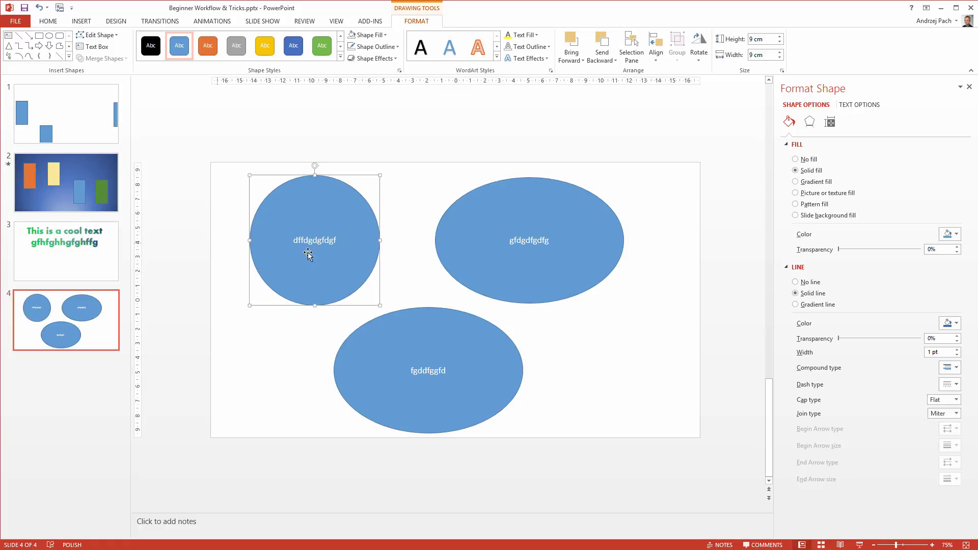
drag(527, 265, 538, 264)
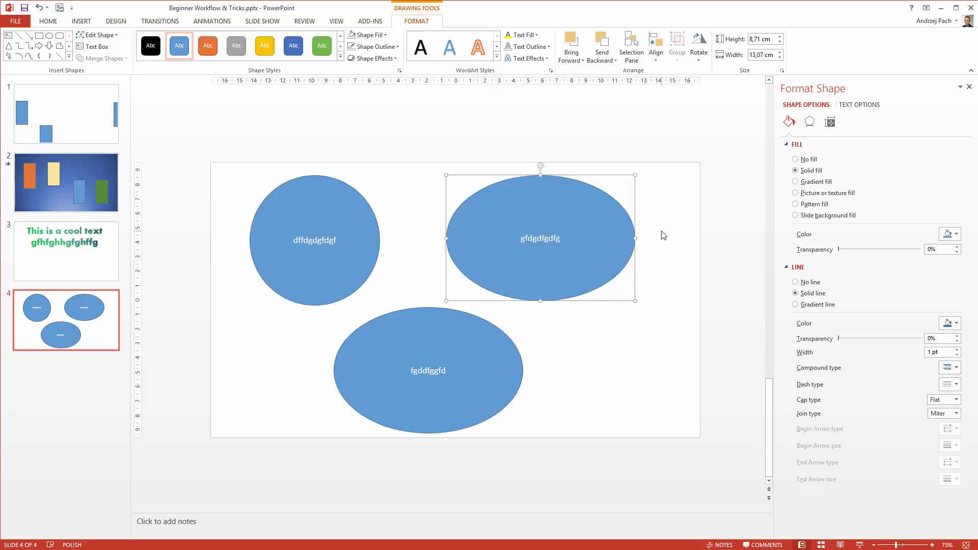
key(ctrl+z)
key(ctrl+z)
key(ctrl+z)
key(ctrl+z)
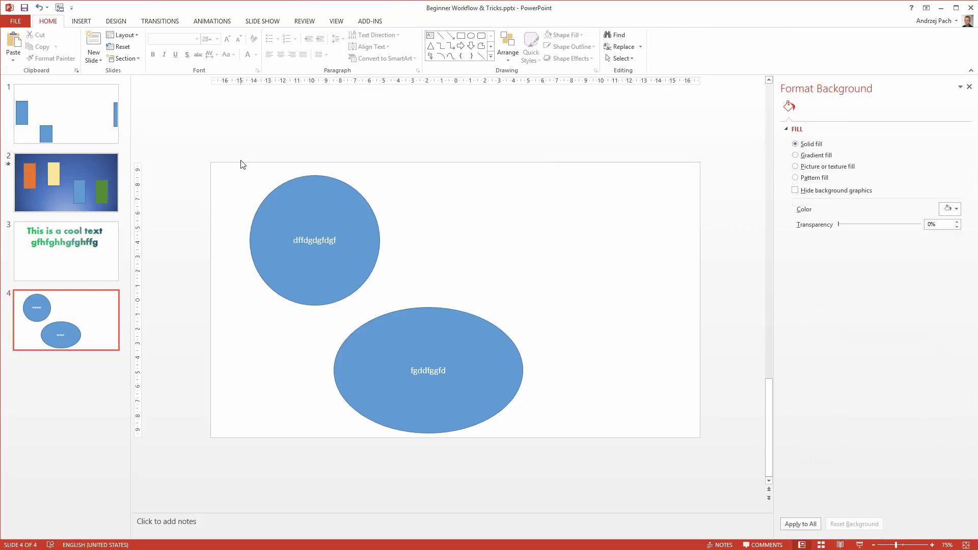
Draw a blue rectangle at the top right of slide 4 beside the circle and shift it slightly left
click(266, 197)
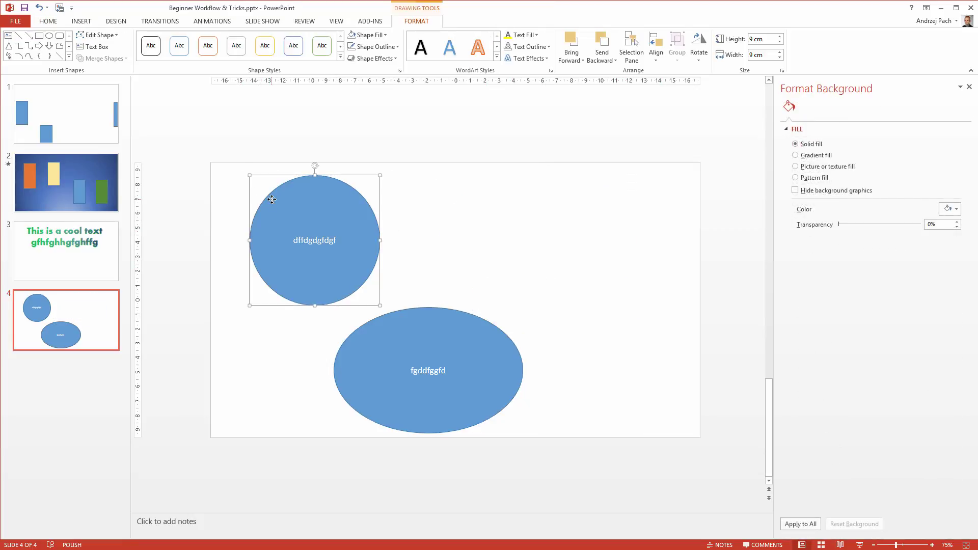
click(40, 38)
drag(434, 162, 654, 291)
drag(596, 242, 583, 243)
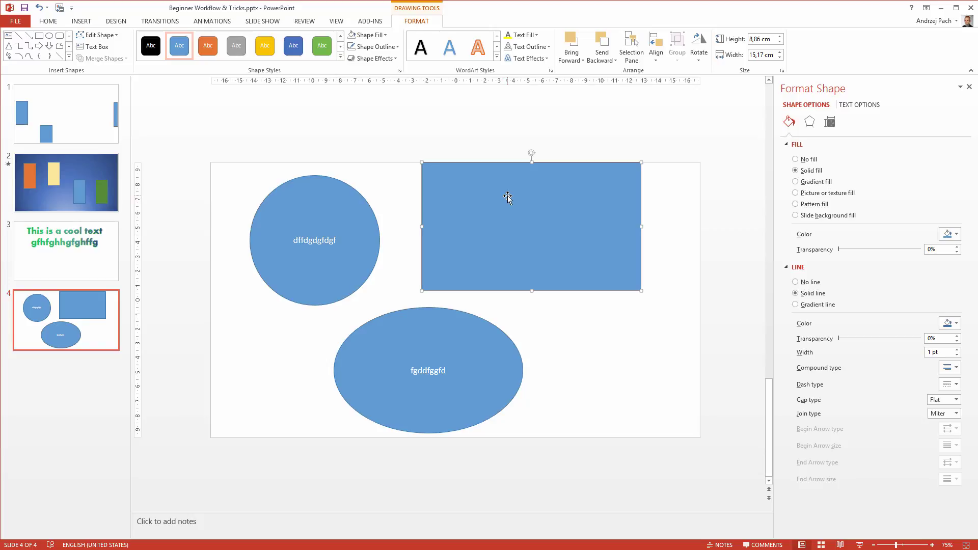
click(115, 37)
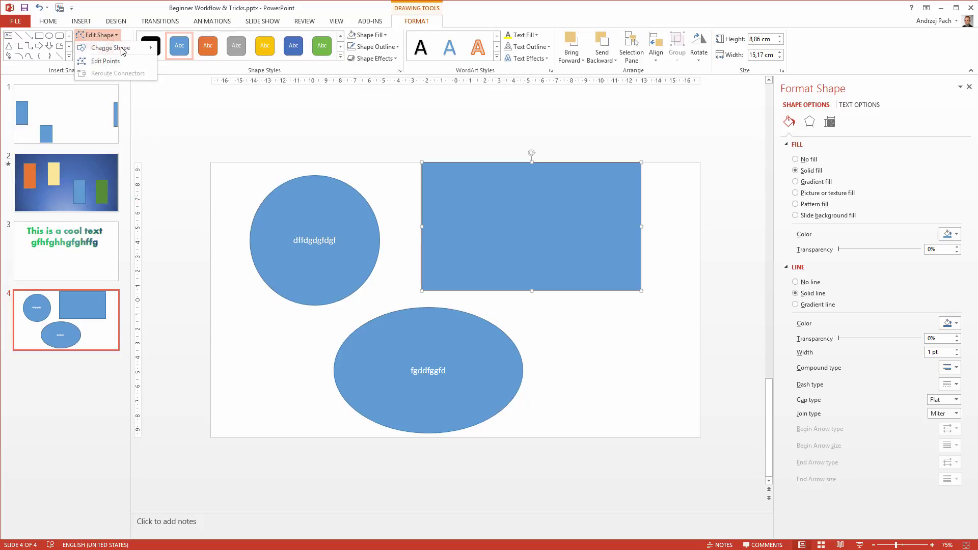
mouse_move(123, 51)
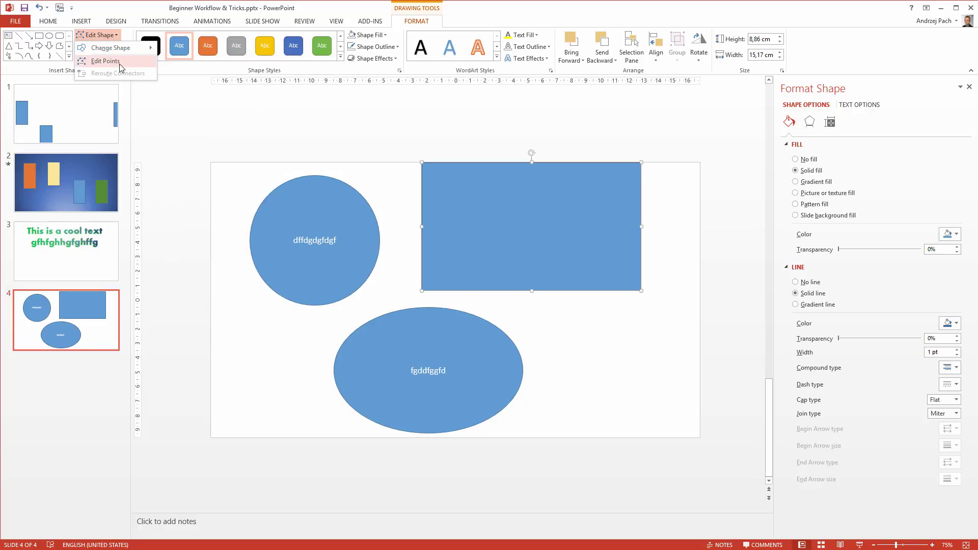
With Edit Points, add a bottom-edge point and drag points into a curved, wavy freeform with a slanted top-left side
click(105, 61)
ctrl+scroll(512, 213, up, 3)
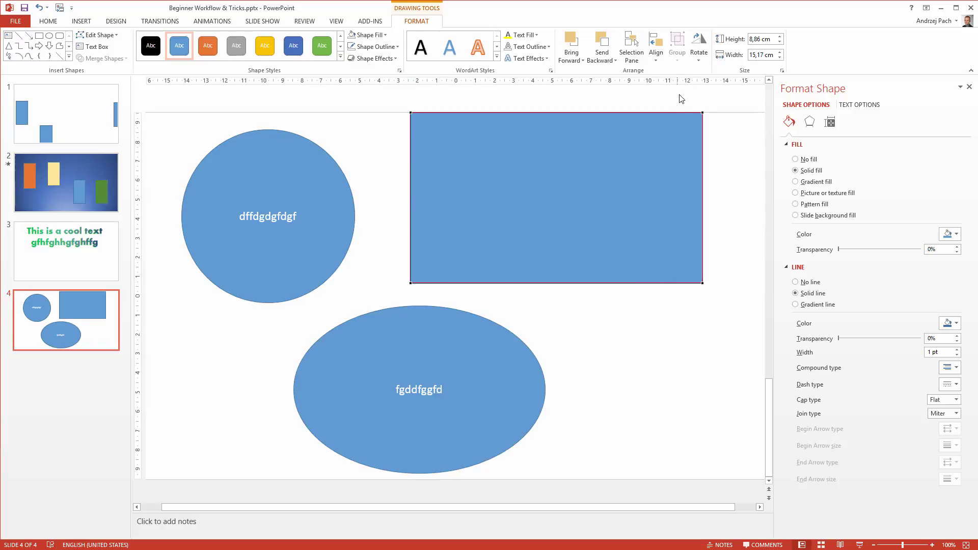
right_click(529, 283)
click(544, 290)
drag(528, 284, 610, 374)
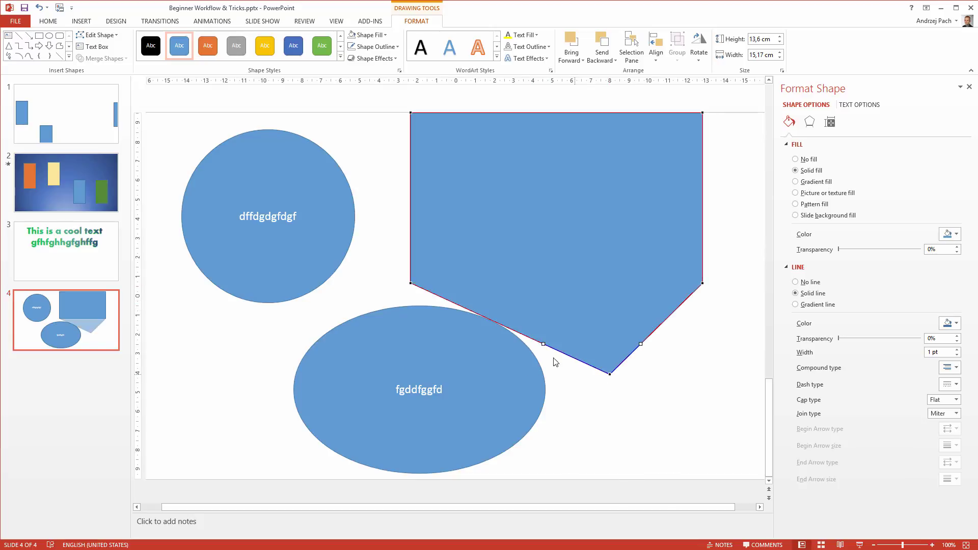
drag(545, 345, 563, 432)
drag(640, 345, 648, 417)
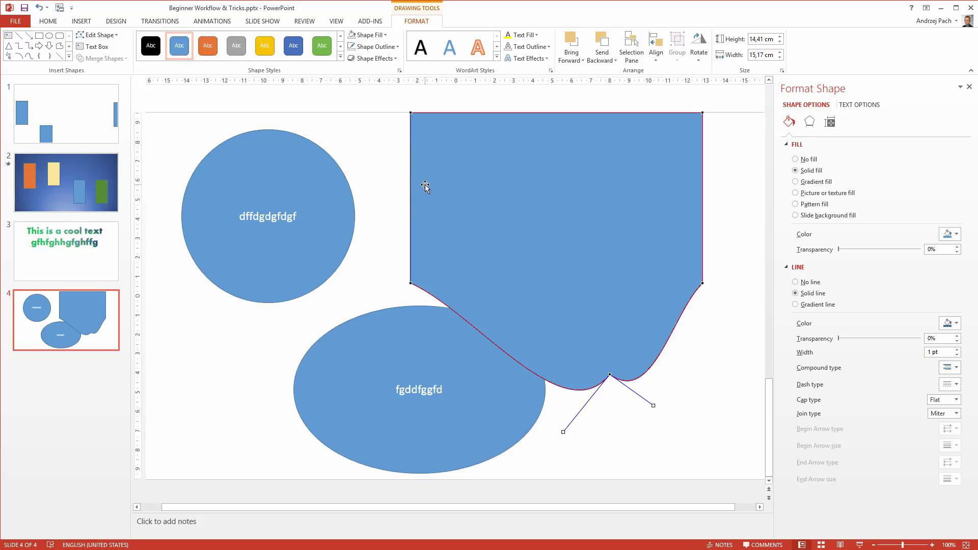
drag(411, 113, 367, 185)
scroll(404, 251, down, 4)
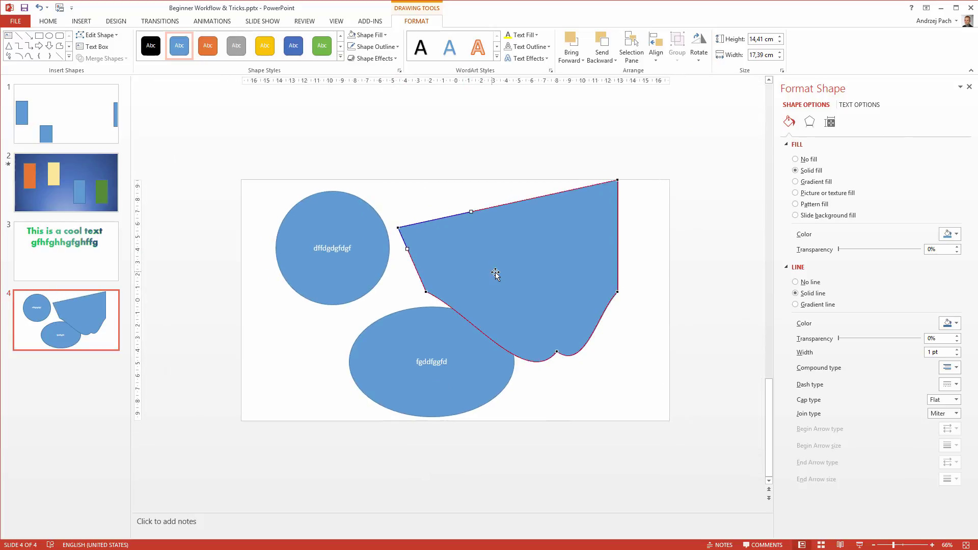
Delete the freeform shape and draw a triangle at the top left of the slide
key(Delete)
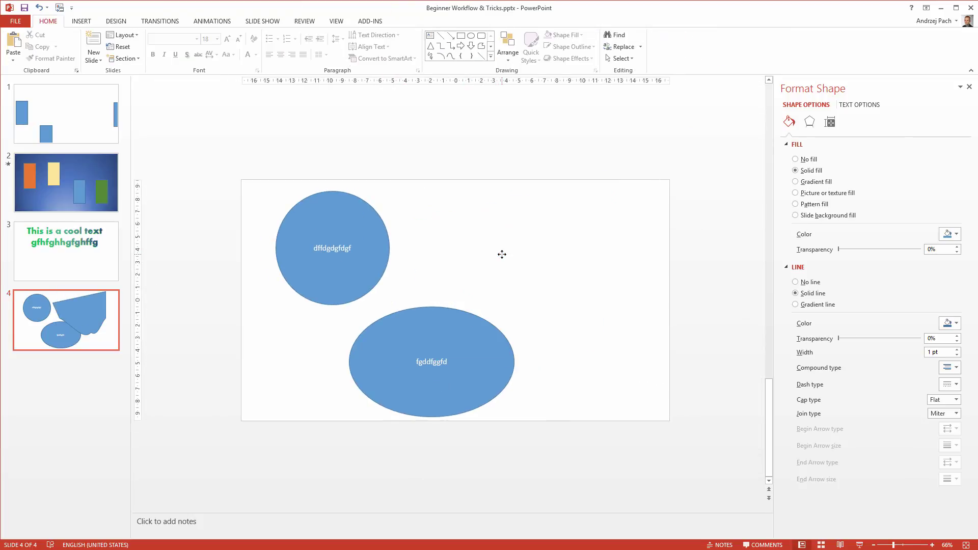
scroll(122, 61, down, 1)
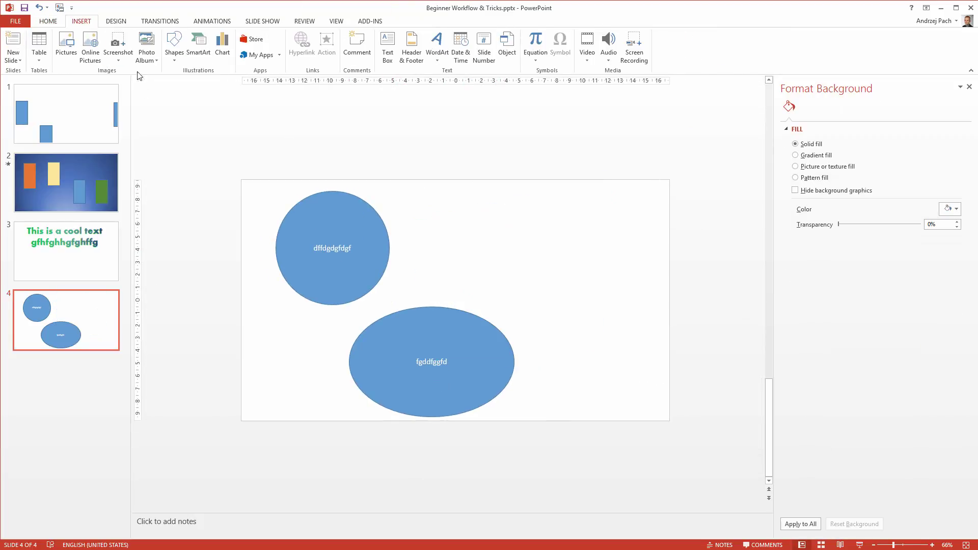
click(175, 51)
click(239, 87)
drag(200, 113, 398, 284)
drag(334, 234, 229, 190)
scroll(330, 219, down, 4)
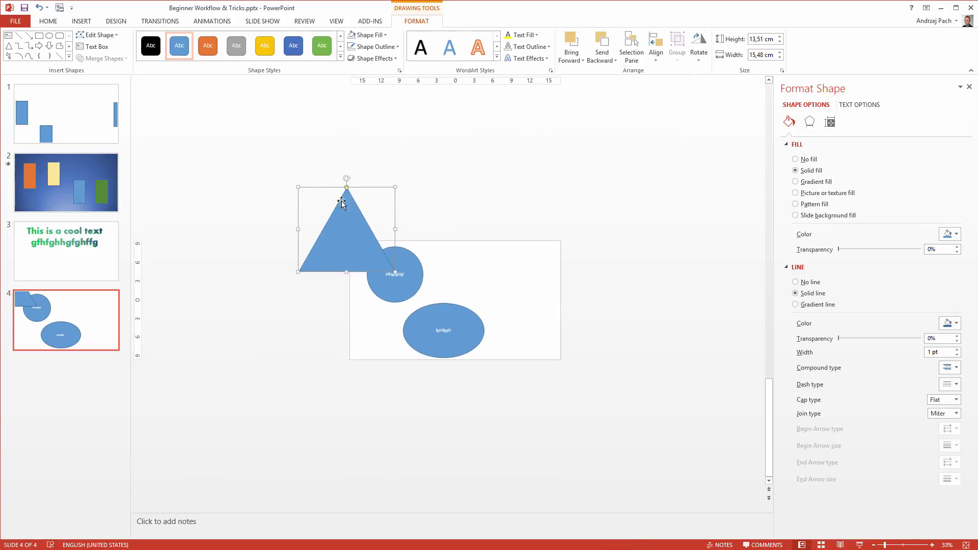
scroll(352, 198, up, 4)
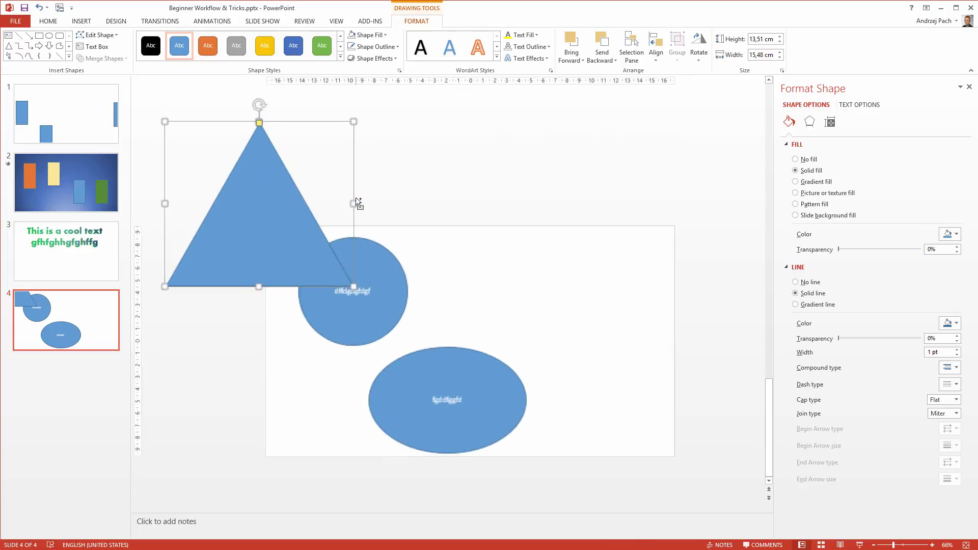
Edit the triangle's points: move its top and left vertices and add an upper-left corner point
click(113, 34)
click(116, 63)
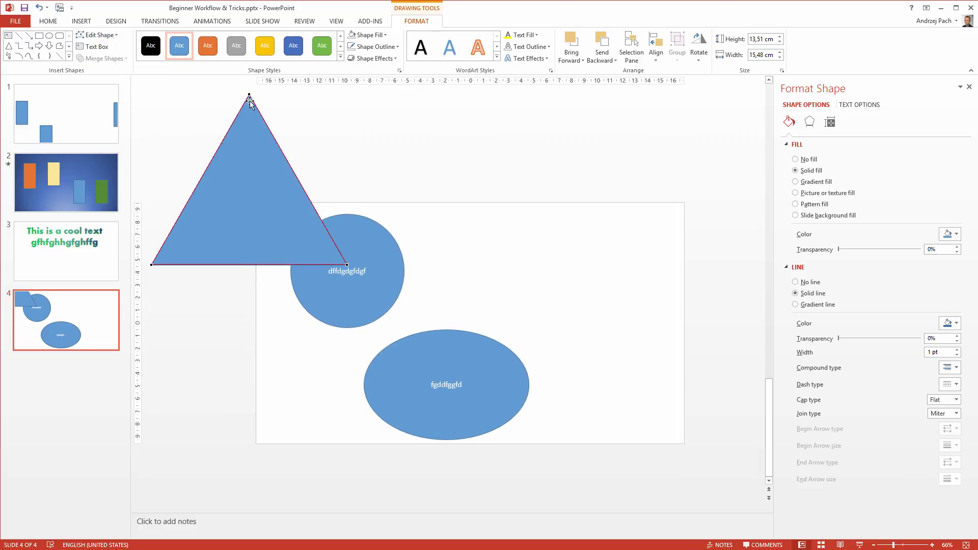
drag(249, 97, 289, 163)
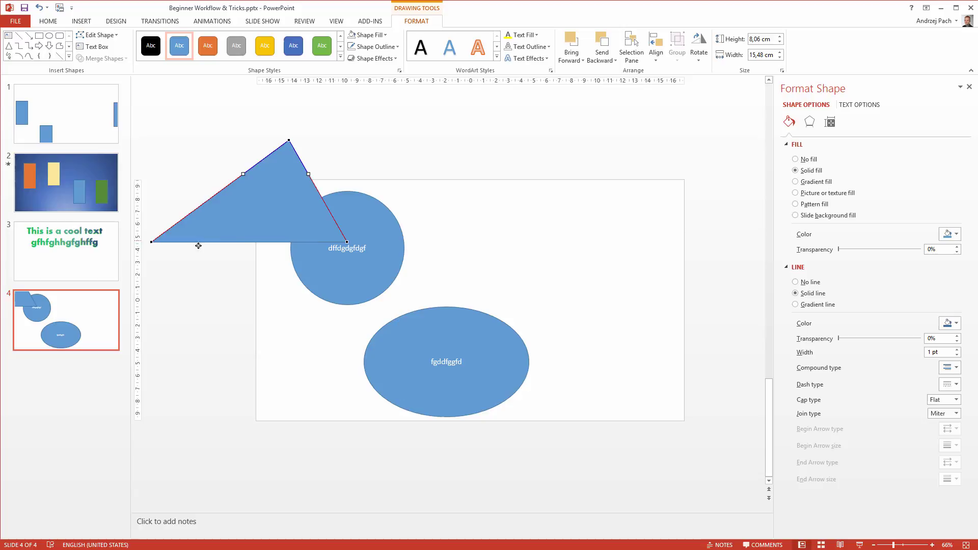
drag(152, 242, 232, 242)
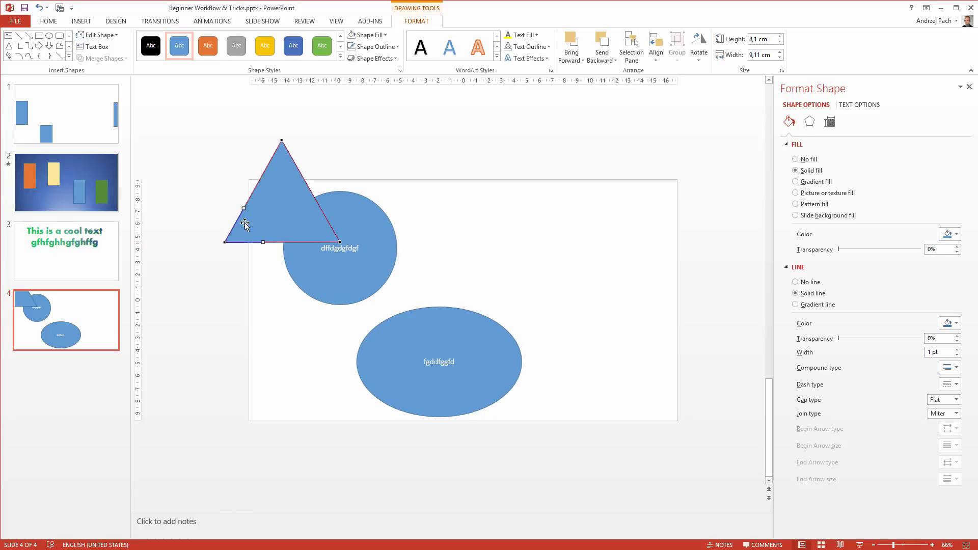
right_click(246, 188)
click(278, 194)
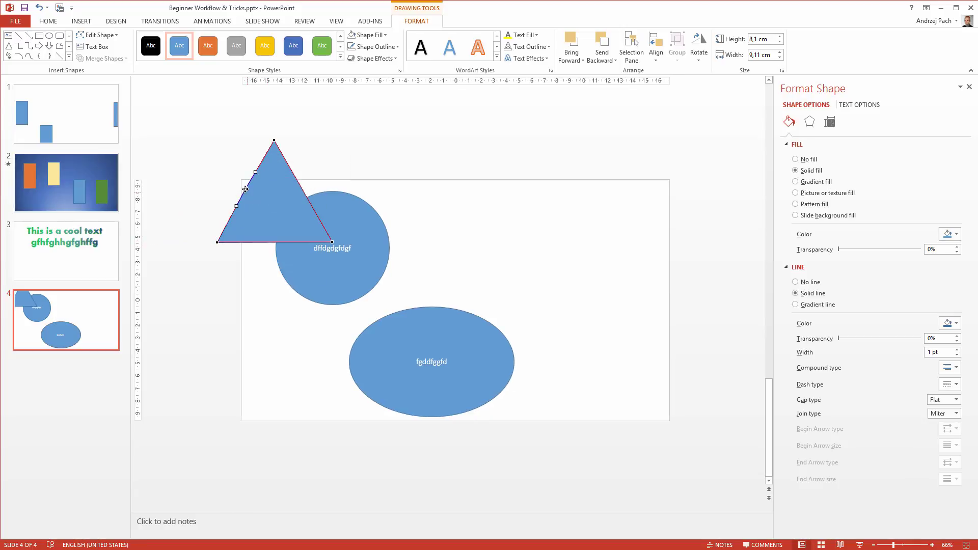
drag(246, 188, 220, 163)
click(256, 142)
scroll(221, 227, down, 2)
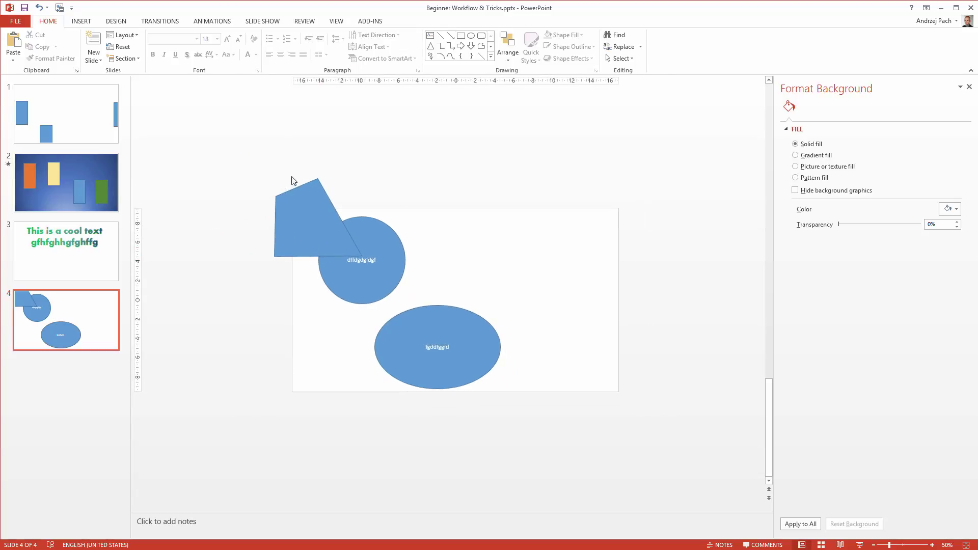
Select all three shapes, group them, move the group up-left, then delete it
scroll(497, 224, down, 2)
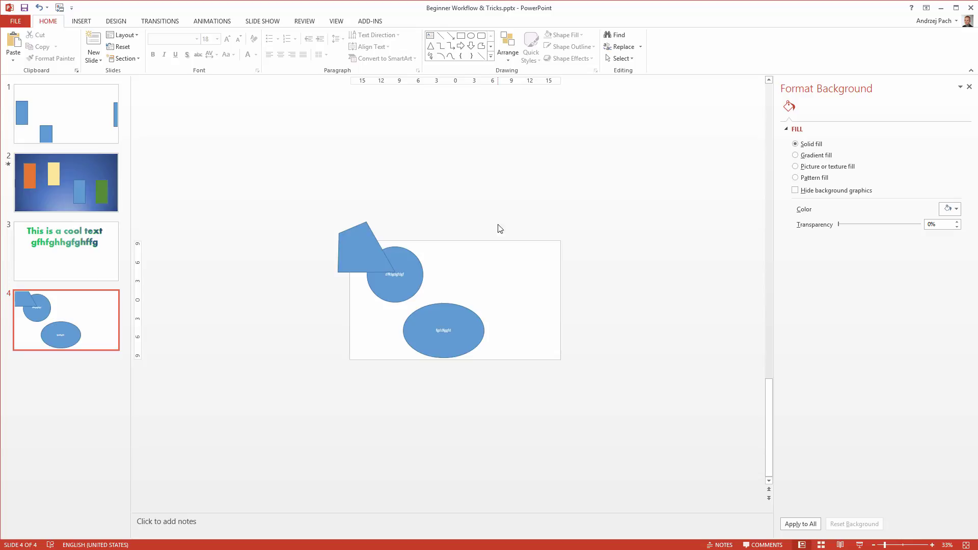
scroll(494, 276, up, 3)
drag(174, 119, 604, 530)
right_click(471, 318)
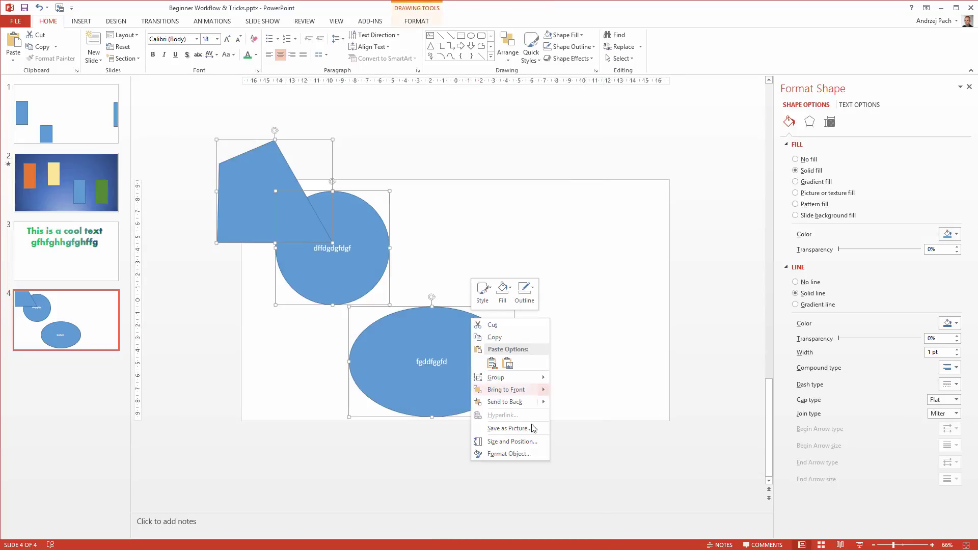
mouse_move(533, 378)
click(568, 378)
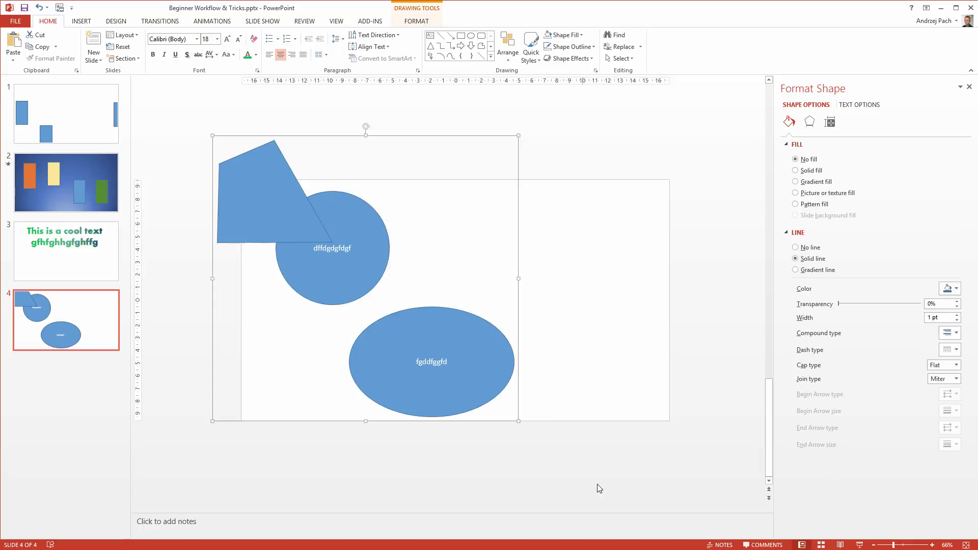
click(597, 484)
drag(476, 413, 445, 400)
key(Delete)
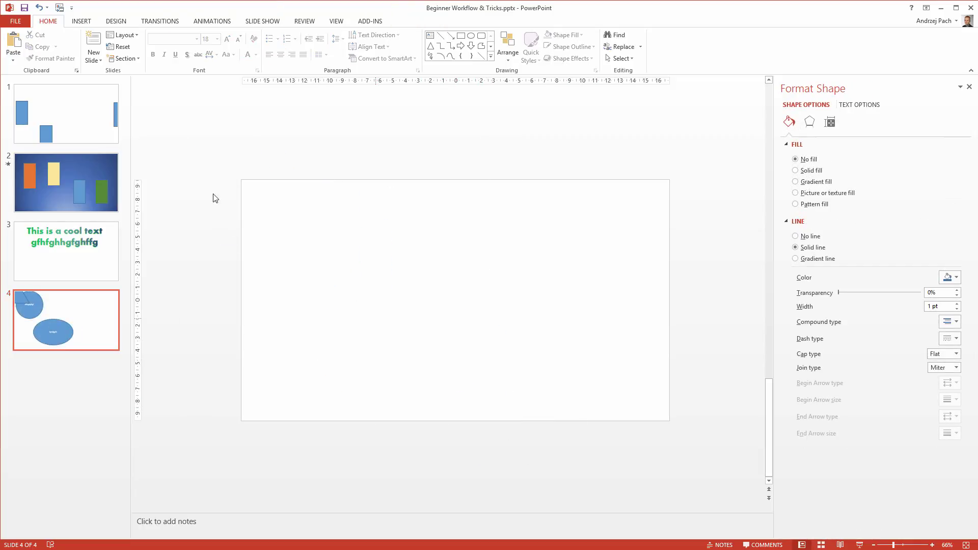
Insert an Alternating Hexagons SmartArt with the texts 'hghjg' and 'ghjjhg'
click(82, 21)
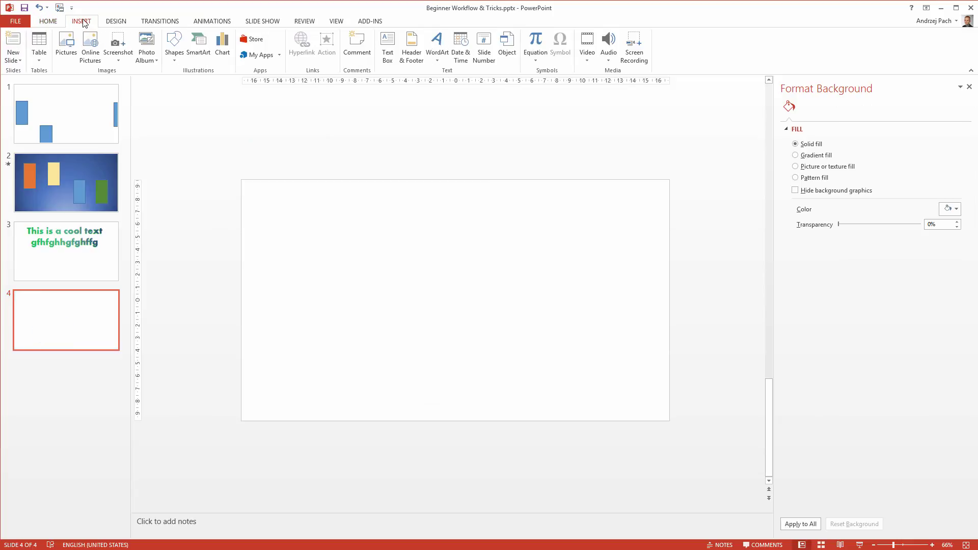
click(198, 53)
click(440, 225)
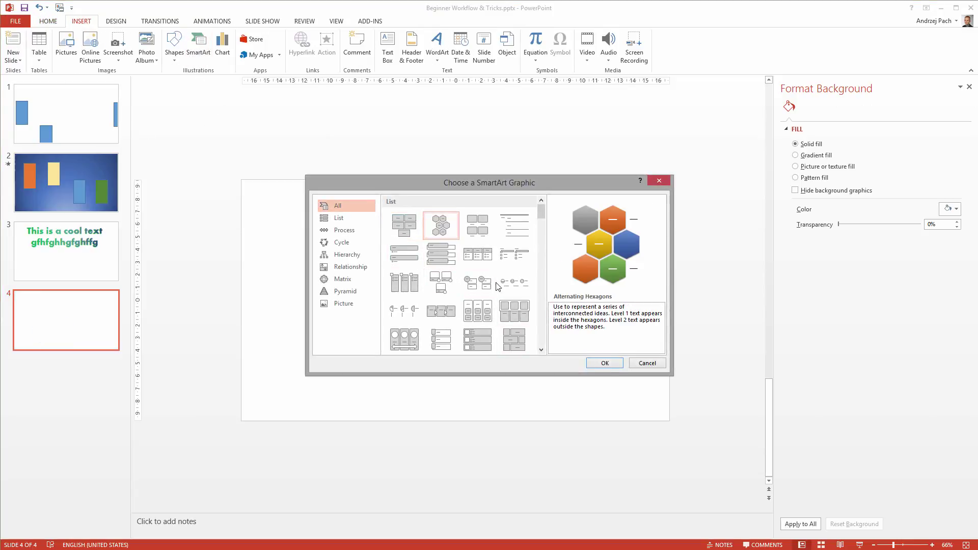
click(605, 362)
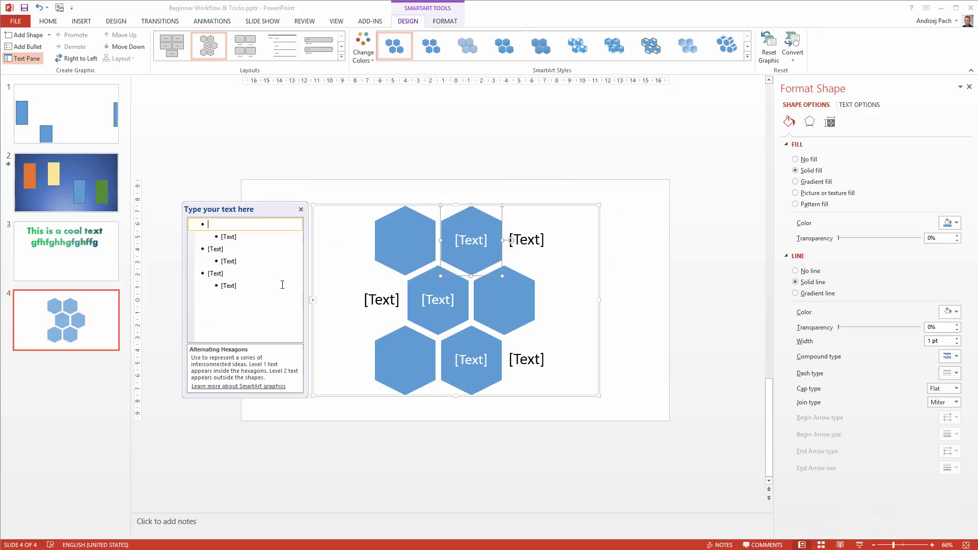
text(hghjg)
click(237, 248)
text(ghjjhg)
click(615, 382)
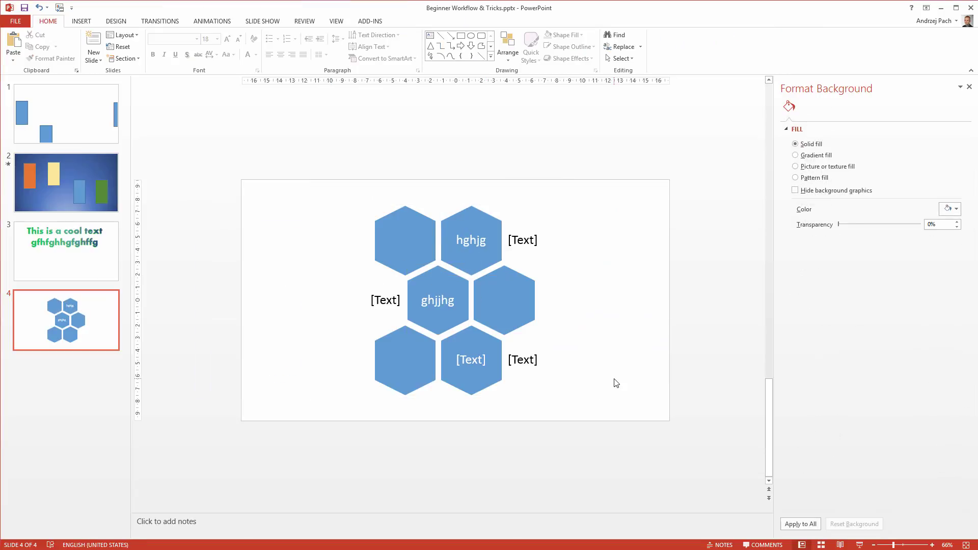
Enlarge the 'ghjjhg' hexagon by dragging its corner outward
click(435, 326)
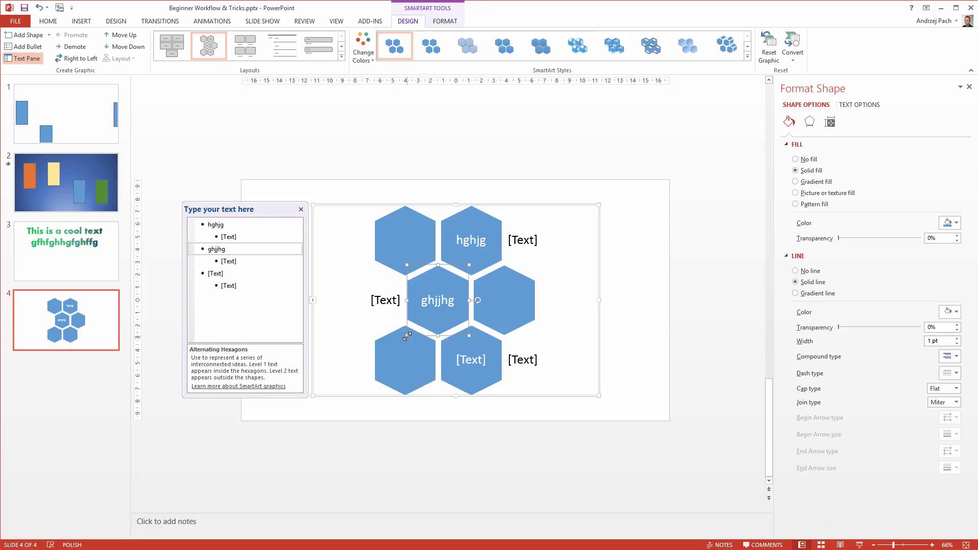
drag(406, 338, 343, 370)
click(589, 339)
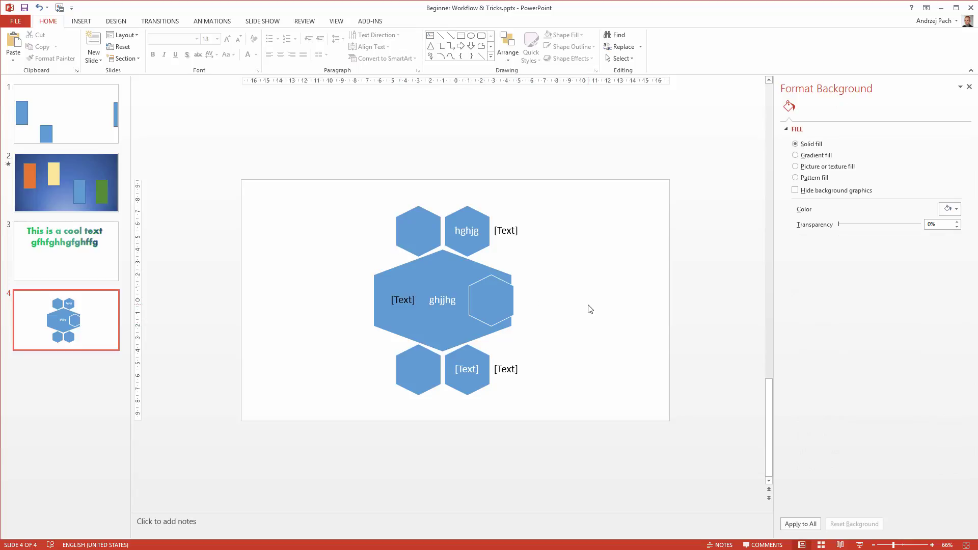
Undo the hexagon enlargement and the 'ghjjhg' text entry
key(ctrl+z)
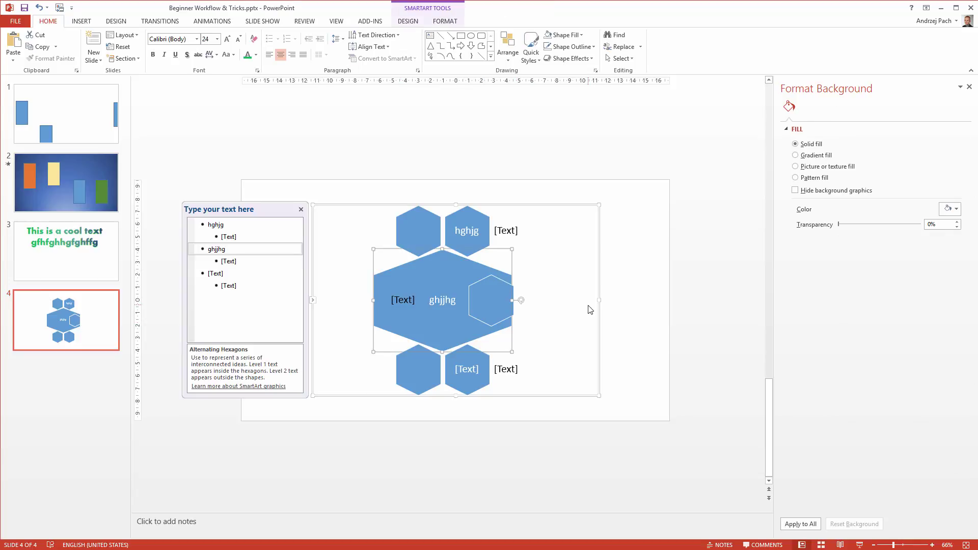
key(ctrl+z)
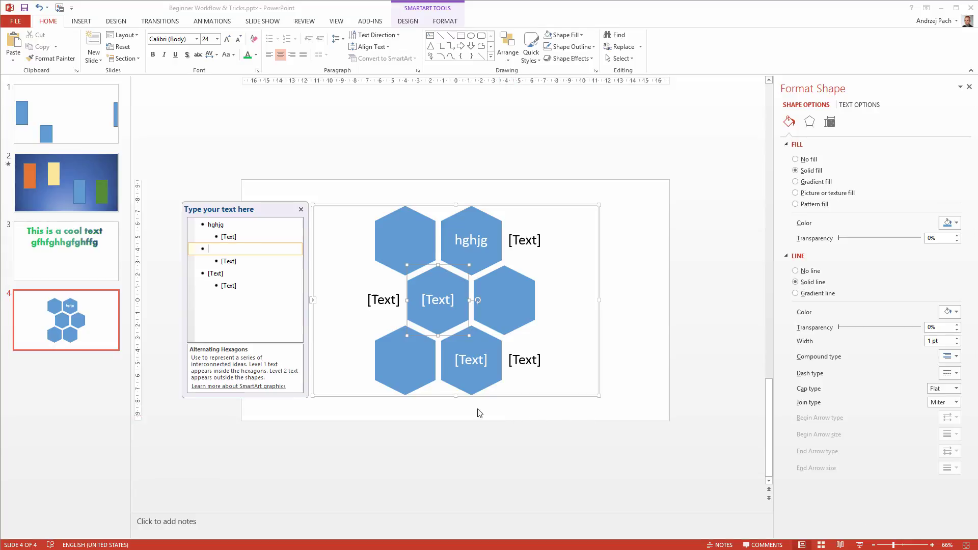
click(489, 396)
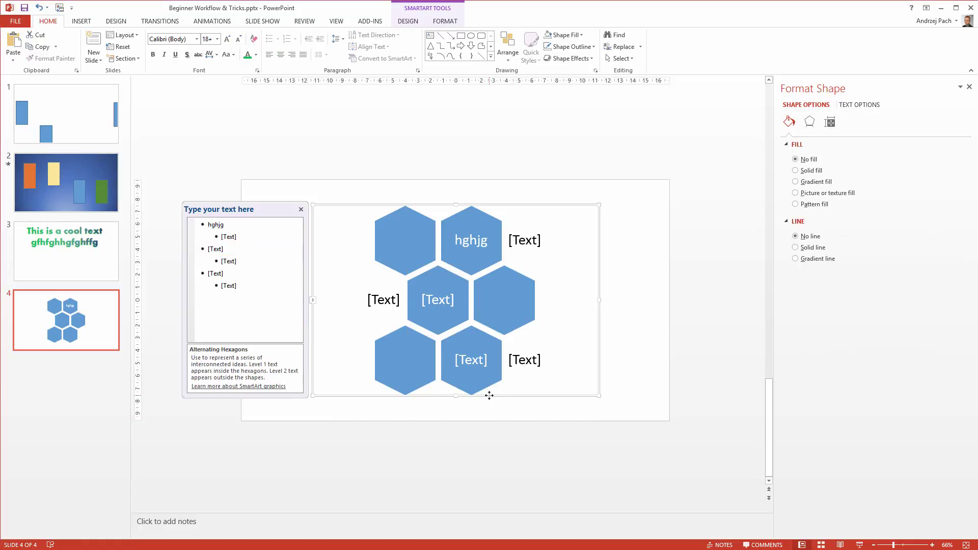
Ungroup the SmartArt into ordinary shapes and shift them down and right
right_click(489, 396)
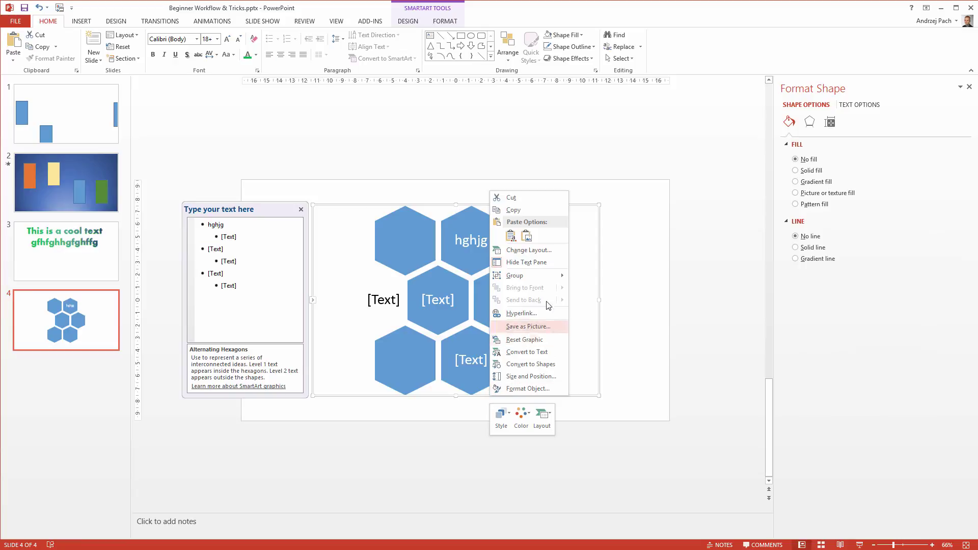
mouse_move(536, 275)
click(596, 302)
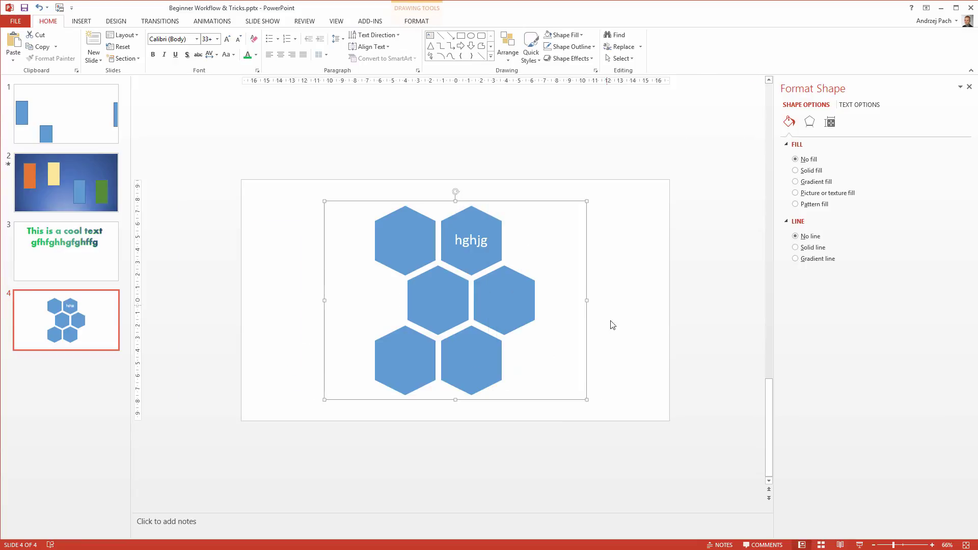
drag(510, 387, 543, 382)
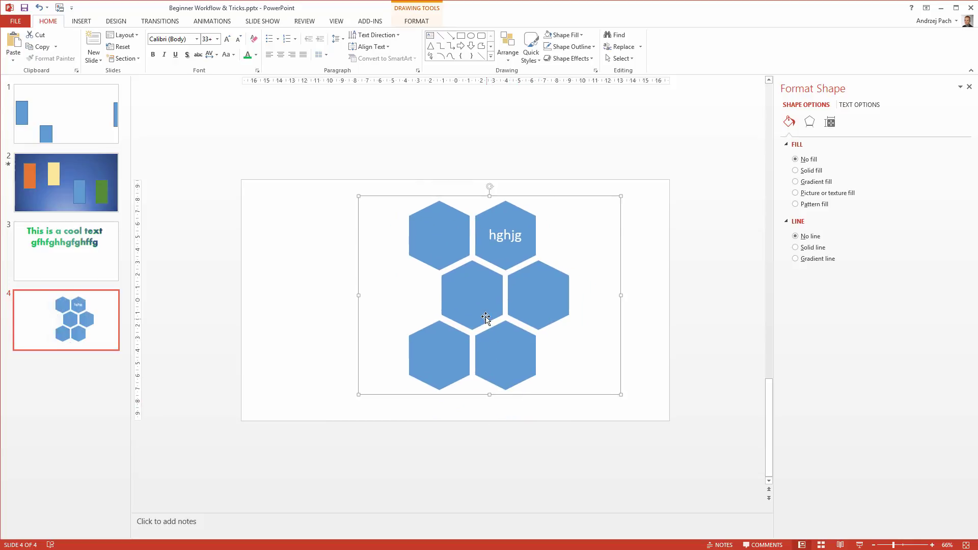
Enlarge the middle hexagon on its own and move it to the slide's left side
click(484, 321)
drag(442, 331, 362, 422)
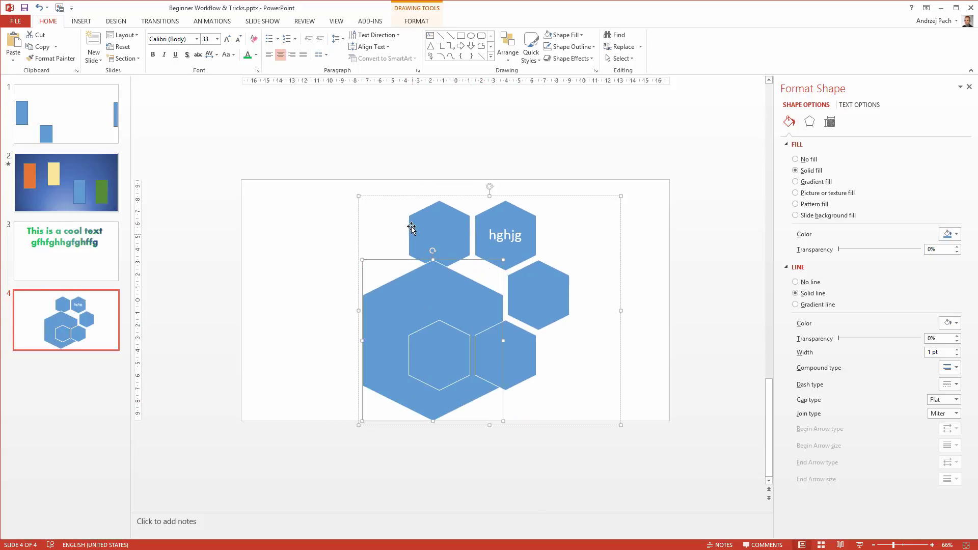
drag(445, 309, 344, 265)
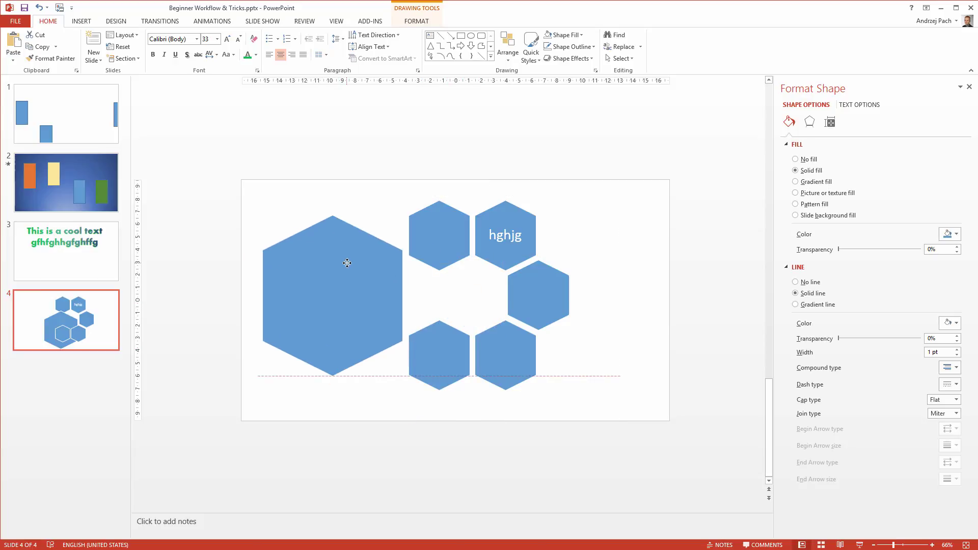
click(614, 397)
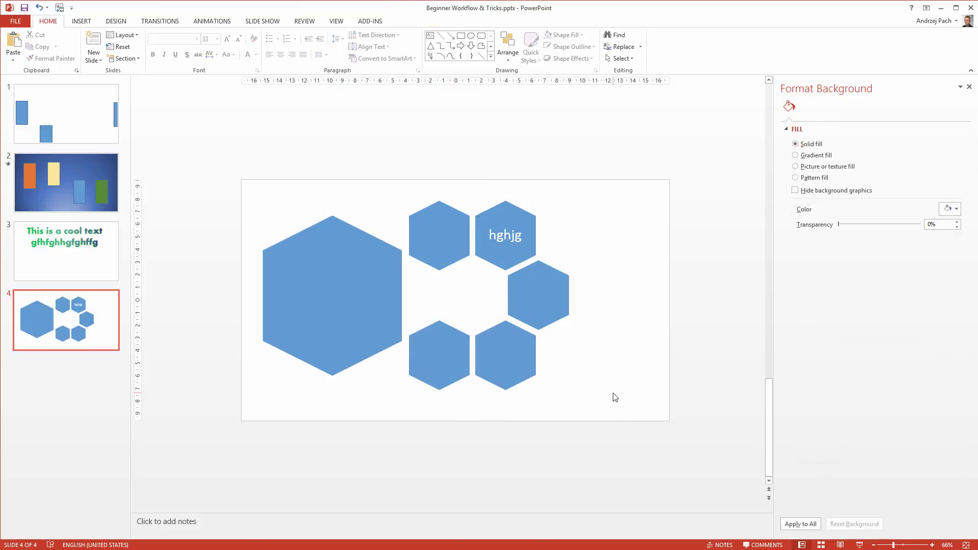